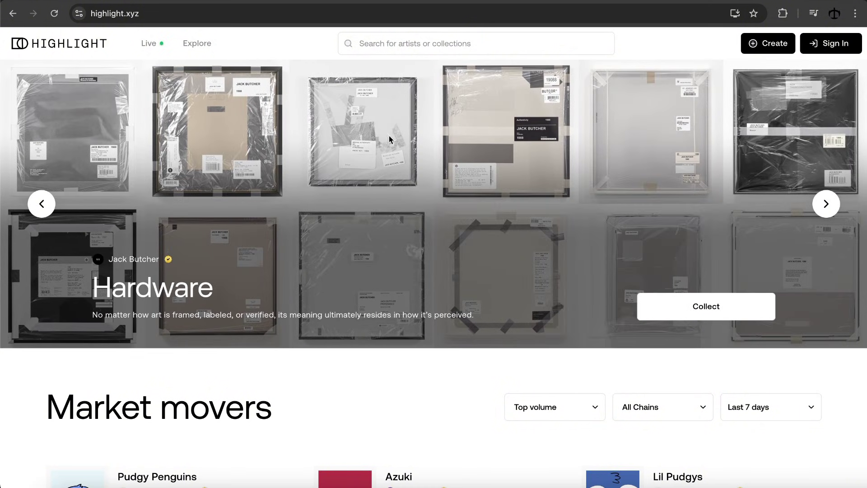
# Browse the market movers on the Highlight home page and open the NFT creation options.
pyautogui.scroll(-4, 400, 332)
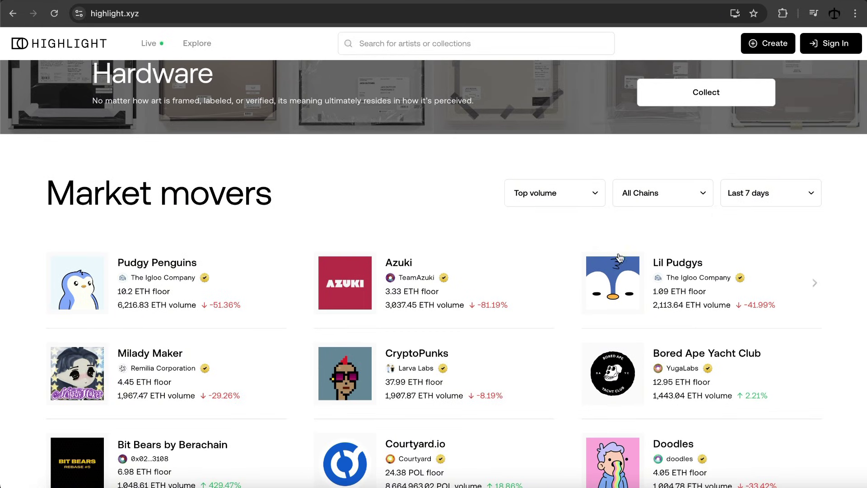
pyautogui.scroll(-2, 704, 298)
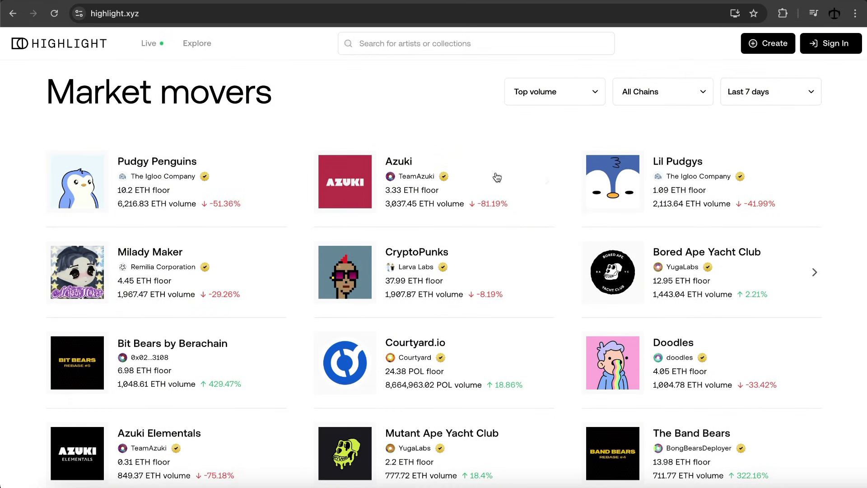
pyautogui.scroll(6, 388, 105)
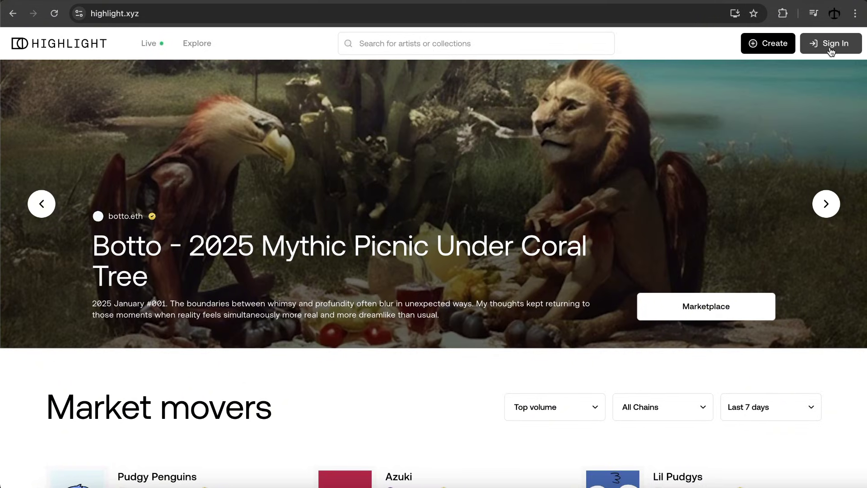
pyautogui.click(773, 49)
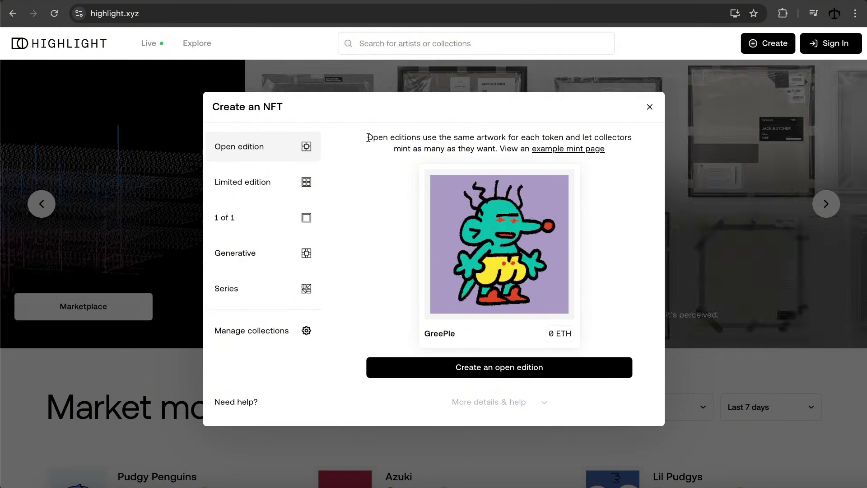
# Compare the descriptions of the open edition, limited edition, 1 of 1, generative and series NFT types.
pyautogui.moveTo(364, 137); pyautogui.dragTo(633, 138)
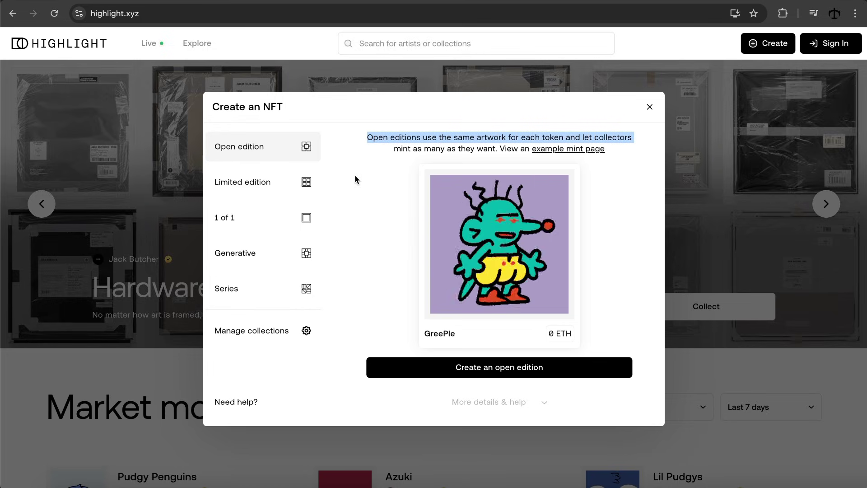
pyautogui.click(252, 188)
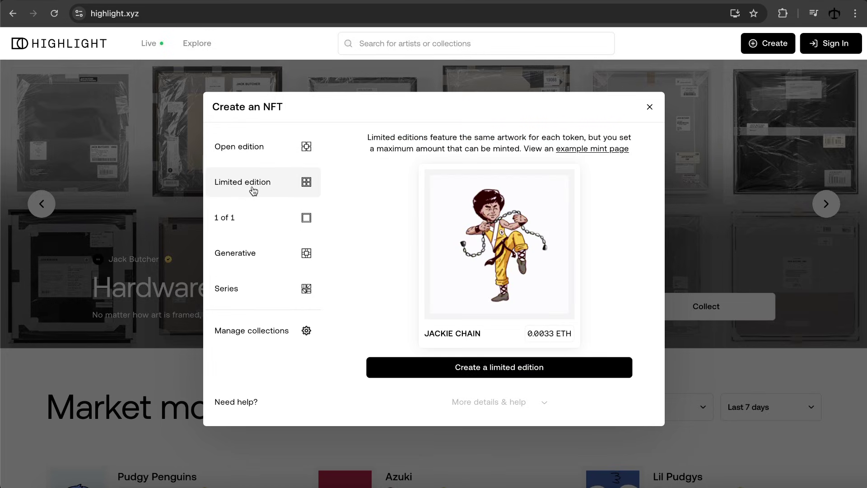
pyautogui.click(253, 218)
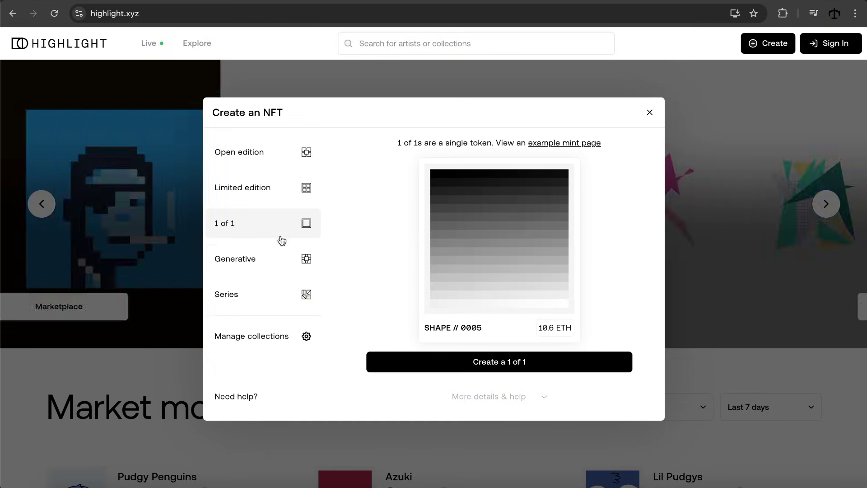
pyautogui.click(268, 266)
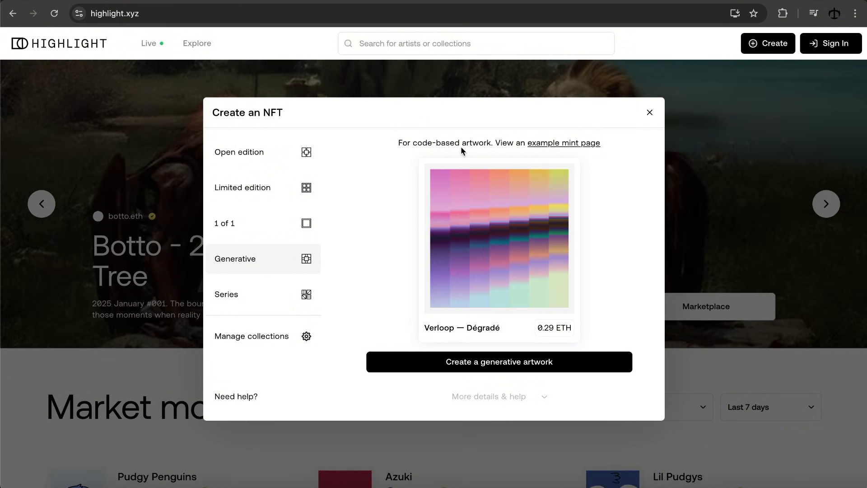
pyautogui.click(237, 301)
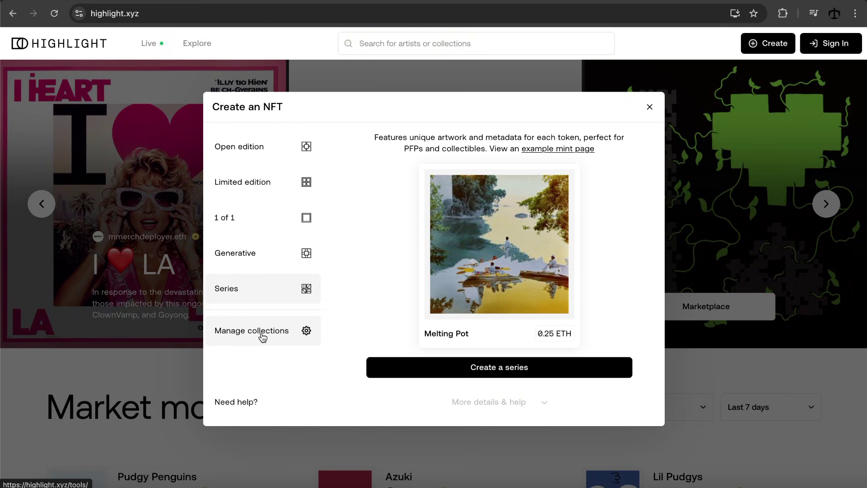
# Start creating a 1 of 1 NFT and sign in with the MetaMask wallet.
pyautogui.click(253, 223)
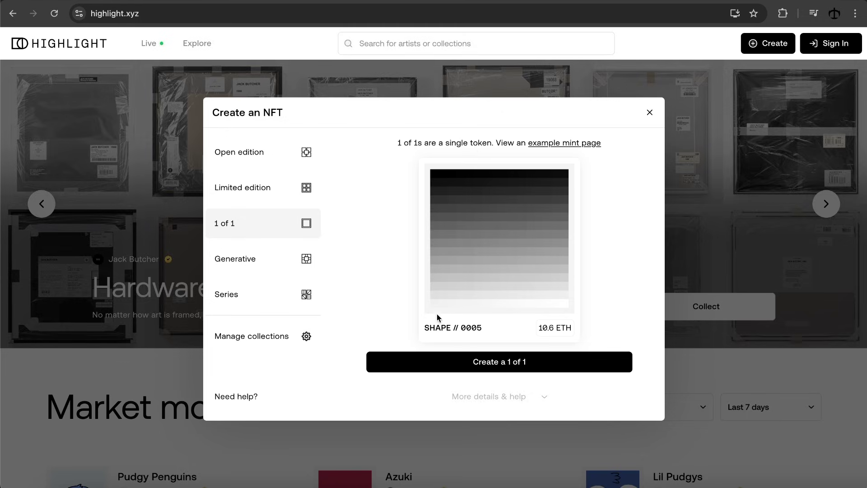
pyautogui.click(474, 361)
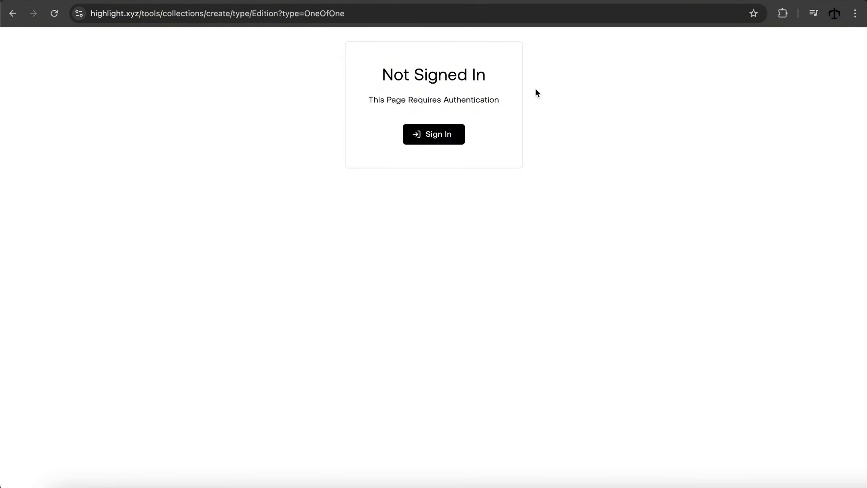
pyautogui.click(445, 144)
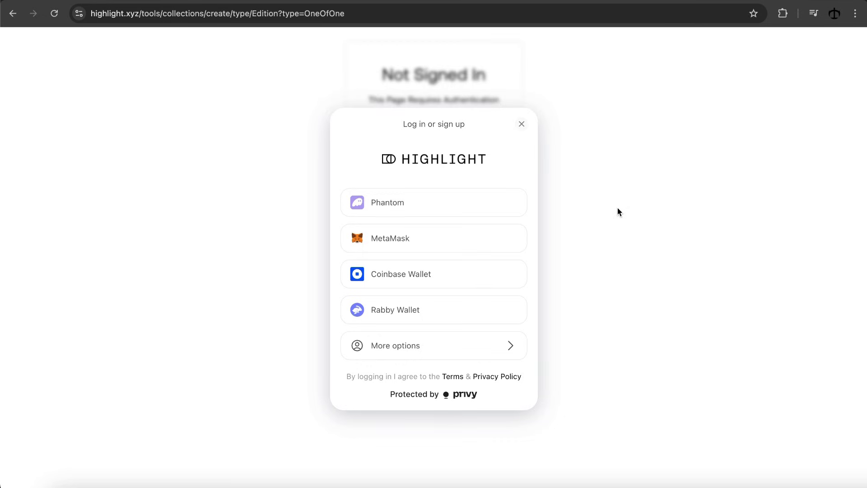
pyautogui.click(450, 243)
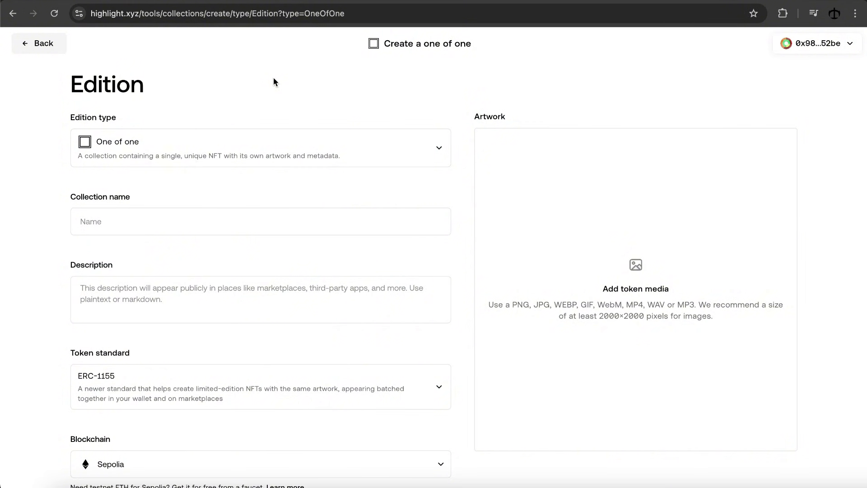
# Add the black-and-white tree and swing lino print image as the token's artwork.
pyautogui.scroll(-3, 371, 219)
pyautogui.scroll(3, 371, 220)
pyautogui.moveTo(574, 345); pyautogui.dragTo(594, 292)
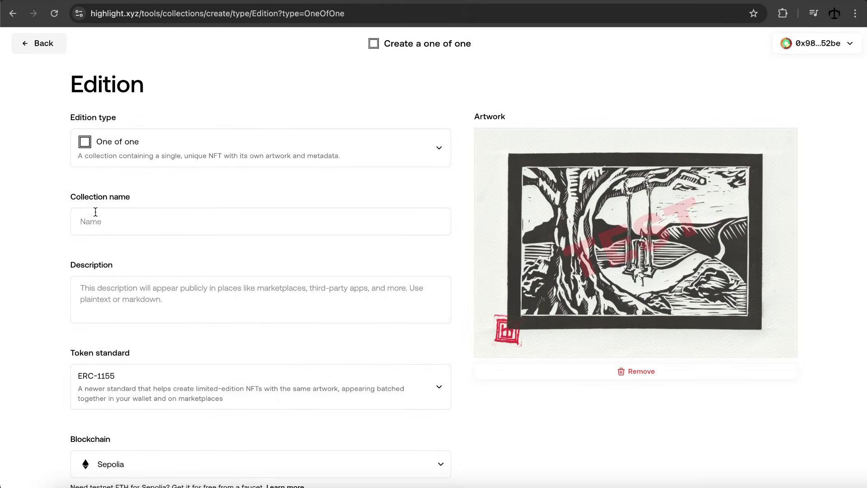
# Review the edition form's settings down to the deployment section and examine the available edition types.
pyautogui.scroll(-6, 137, 267)
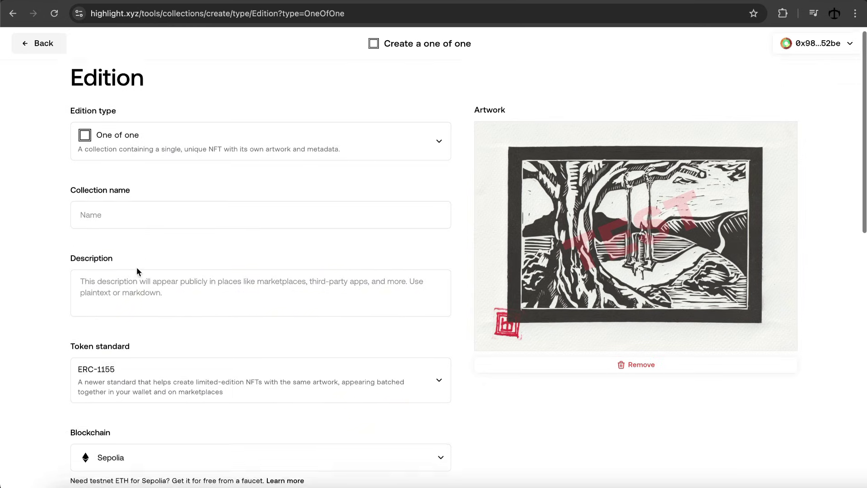
pyautogui.scroll(-4, 137, 249)
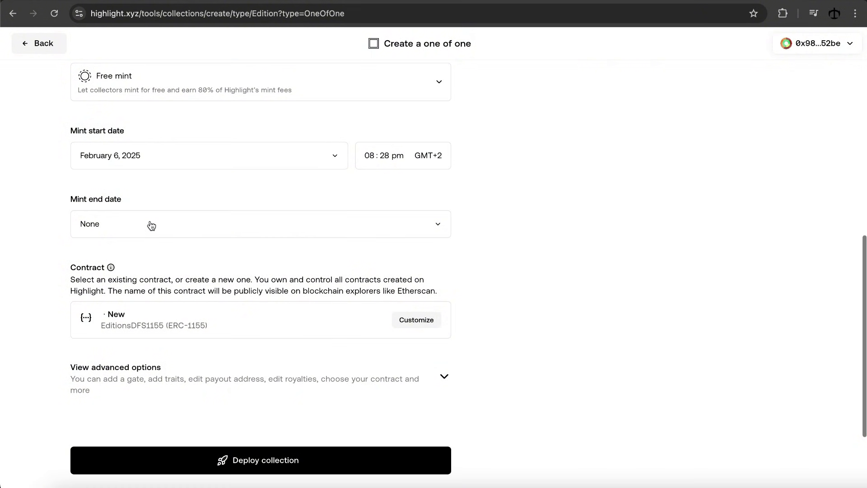
pyautogui.scroll(-1, 151, 225)
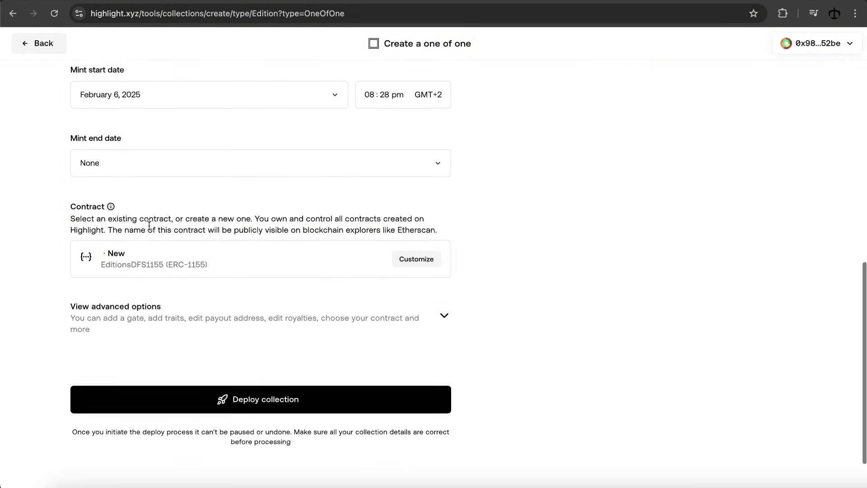
pyautogui.scroll(5, 145, 244)
pyautogui.scroll(5, 145, 245)
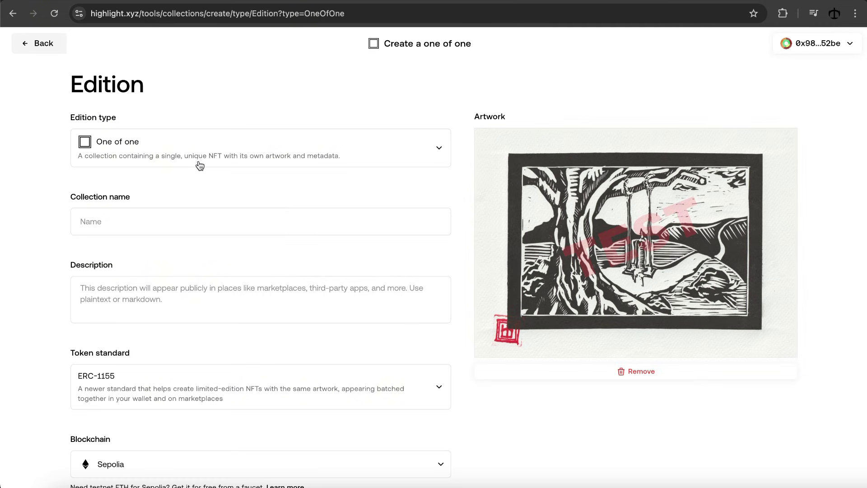
pyautogui.click(284, 155)
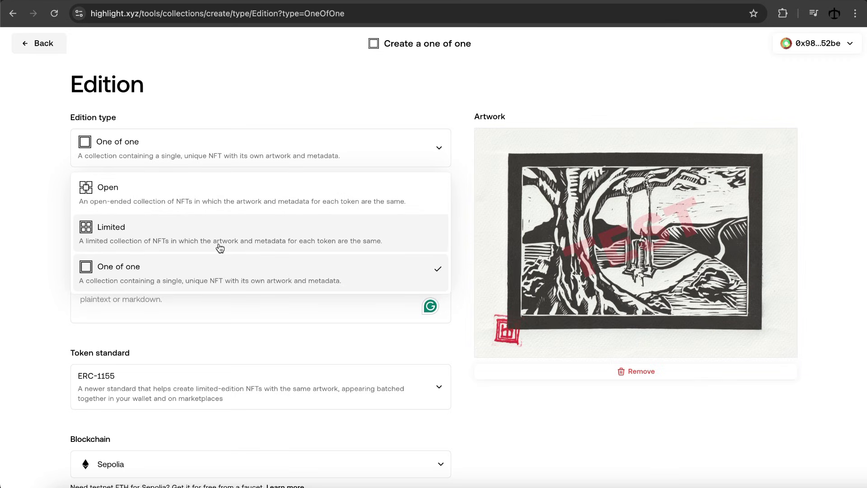
pyautogui.scroll(-2, 216, 235)
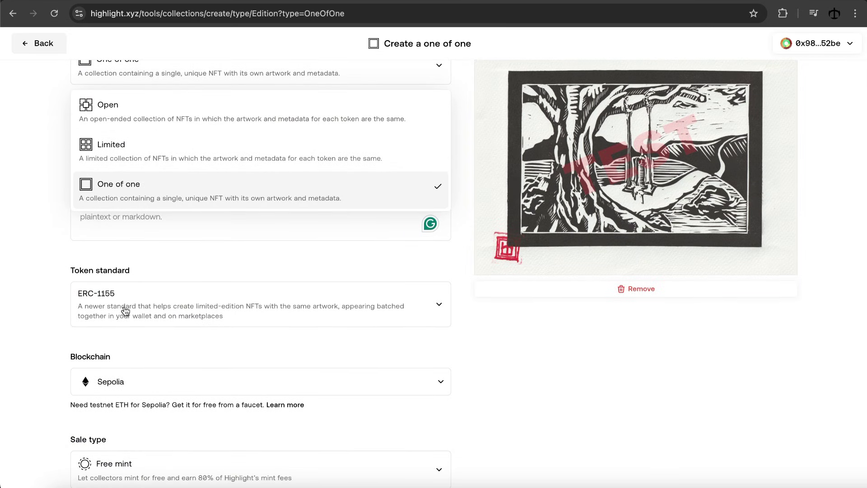
pyautogui.scroll(1, 125, 309)
pyautogui.scroll(2, 126, 310)
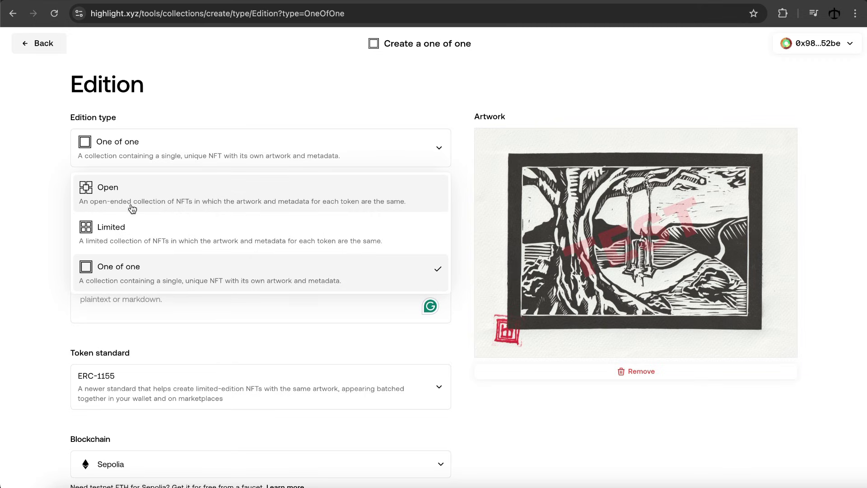
pyautogui.click(49, 220)
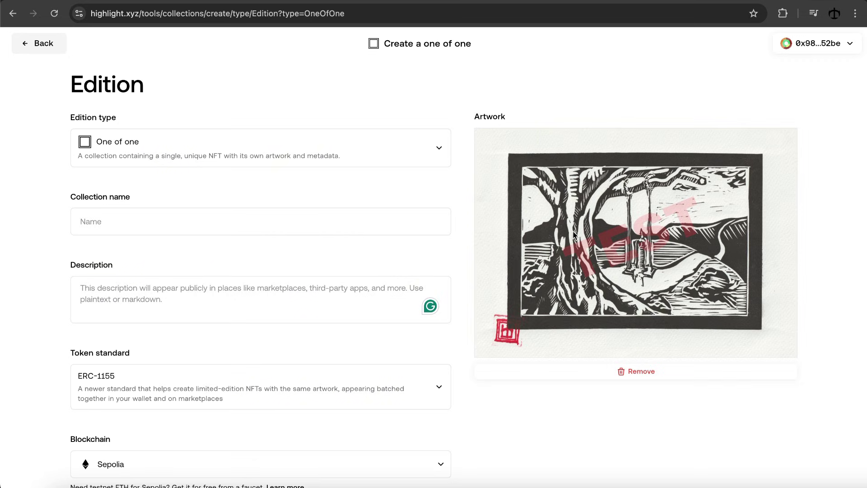
# Name the collection with the artist's first name plus "Lino Art" and describe it as a test collection of scanned traditional lino cut pieces.
pyautogui.scroll(-1, 571, 234)
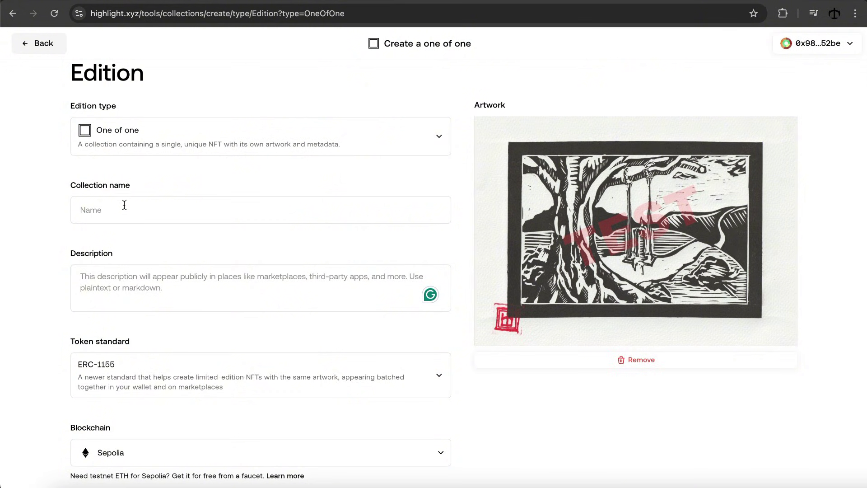
pyautogui.scroll(-1, 124, 210)
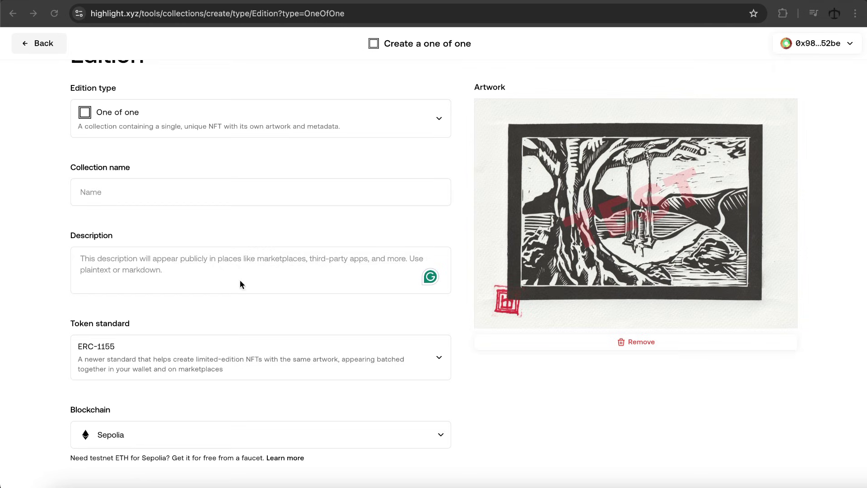
pyautogui.click(112, 193)
pyautogui.write("Daniel's Lino Art")
pyautogui.click(120, 263)
pyautogui.write('This collection features art pieces created by Daniel using the traditional lino cut method, carefully scanned to produce their digital representations. Please note, this is a test collection created specifically to demonstrate the process of creating an NFT collection.')
# Set the collection's token standard to ERC-721.
pyautogui.scroll(-1, 47, 291)
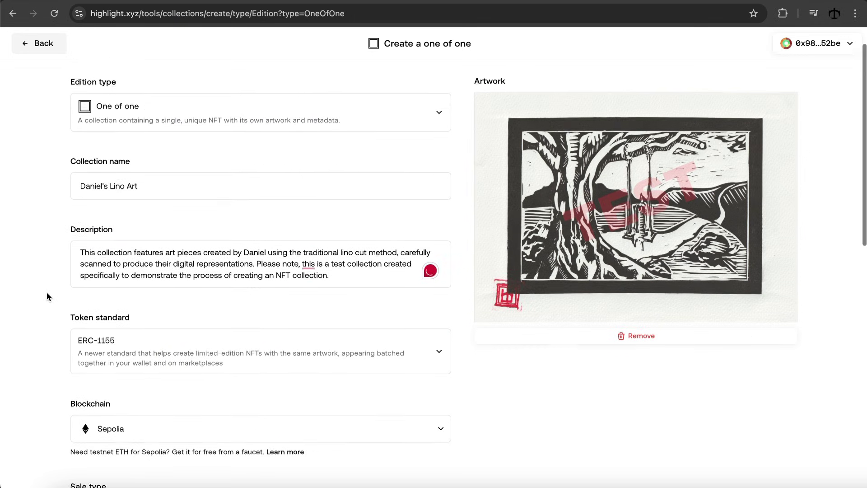
pyautogui.scroll(-5, 47, 292)
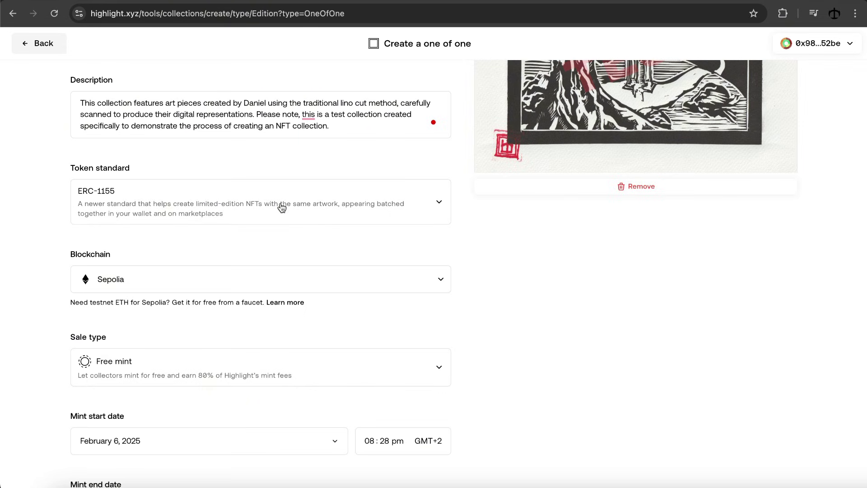
pyautogui.click(336, 208)
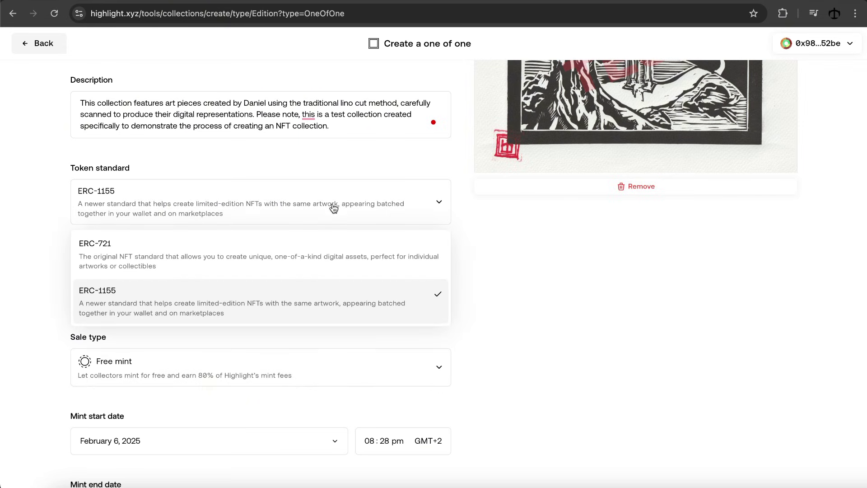
pyautogui.click(185, 254)
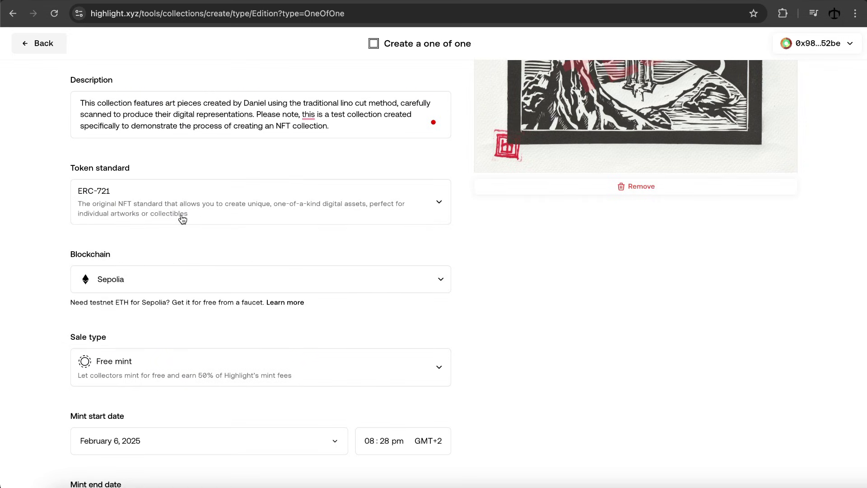
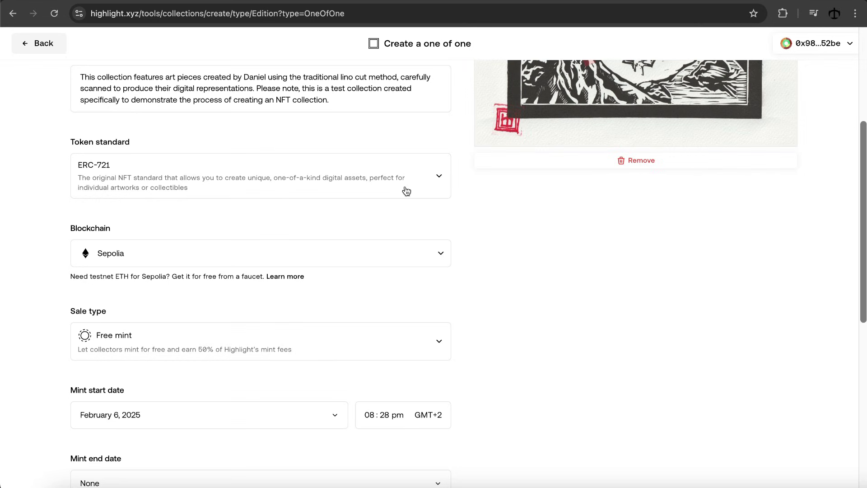
# Recheck the token standard options and review the edition settings from the edition type down to the mint dates.
pyautogui.click(406, 191)
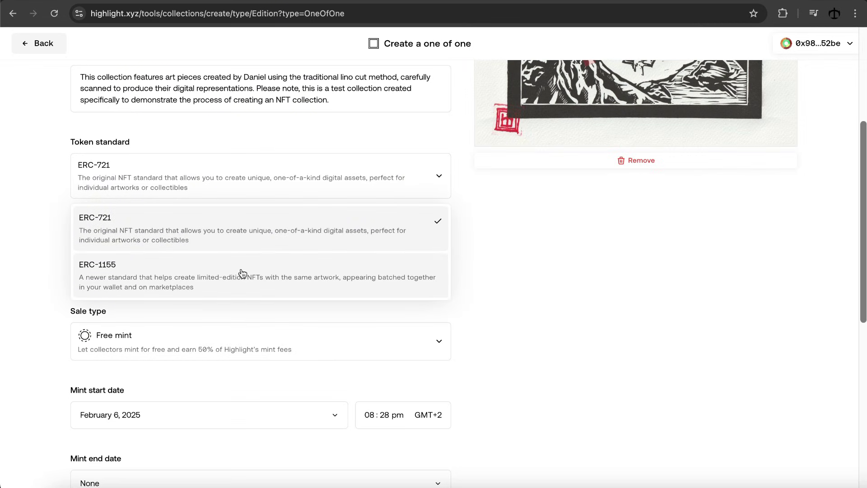
pyautogui.click(573, 231)
pyautogui.scroll(5, 519, 246)
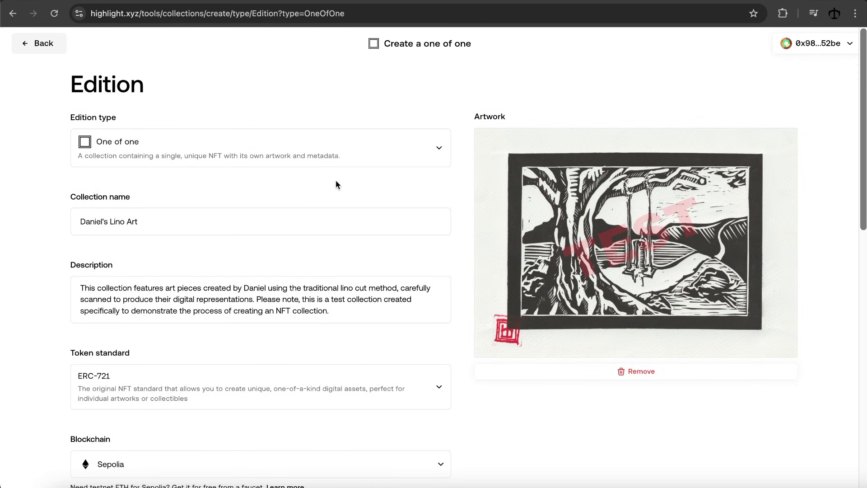
pyautogui.scroll(-1, 295, 157)
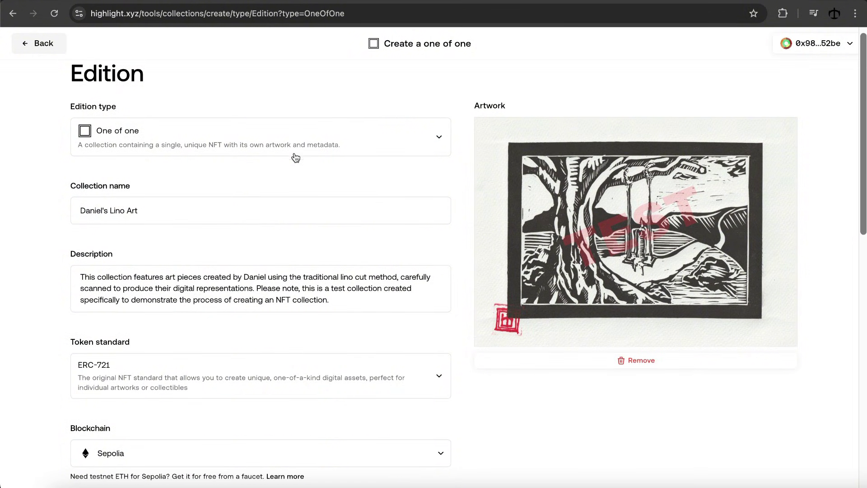
pyautogui.scroll(-3, 296, 154)
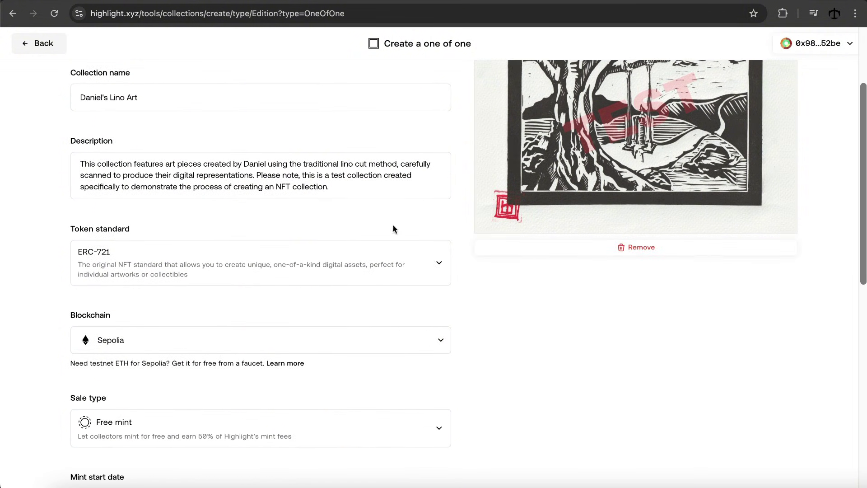
pyautogui.scroll(-1, 470, 286)
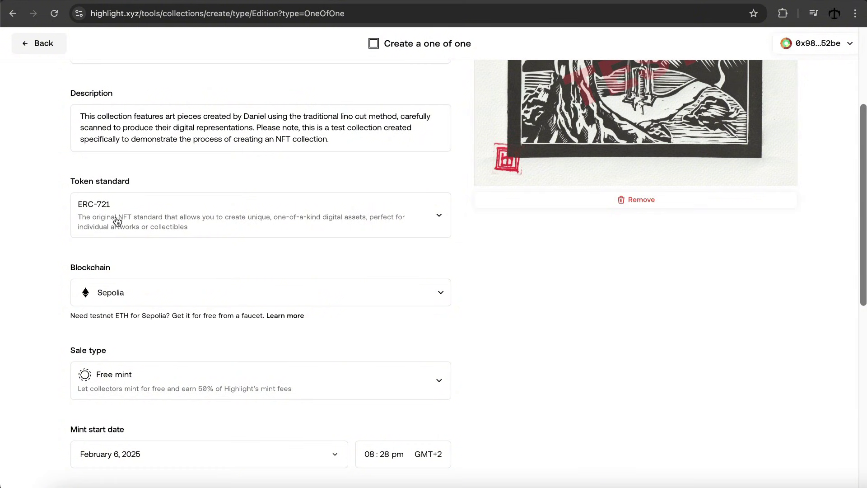
pyautogui.click(271, 230)
pyautogui.click(53, 225)
pyautogui.scroll(-1, 486, 287)
pyautogui.scroll(-2, 488, 287)
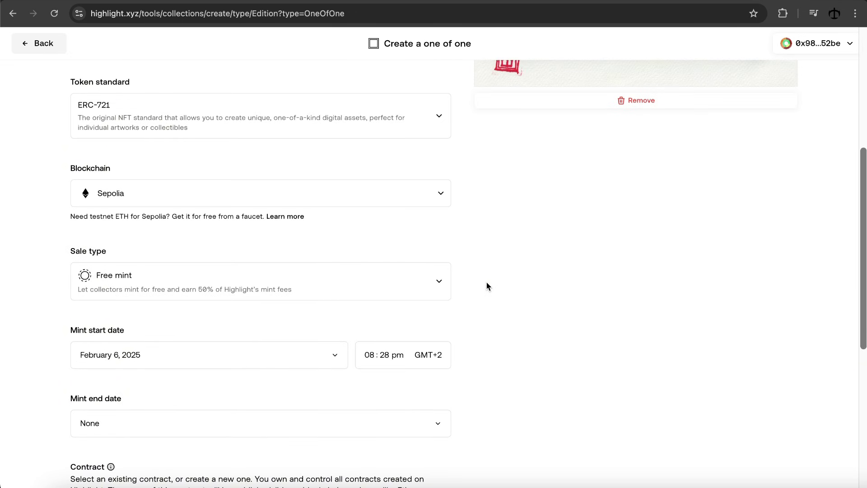
# Look through the available test and production chains and set the collection's blockchain to Polygon Mainnet.
pyautogui.scroll(1, 587, 289)
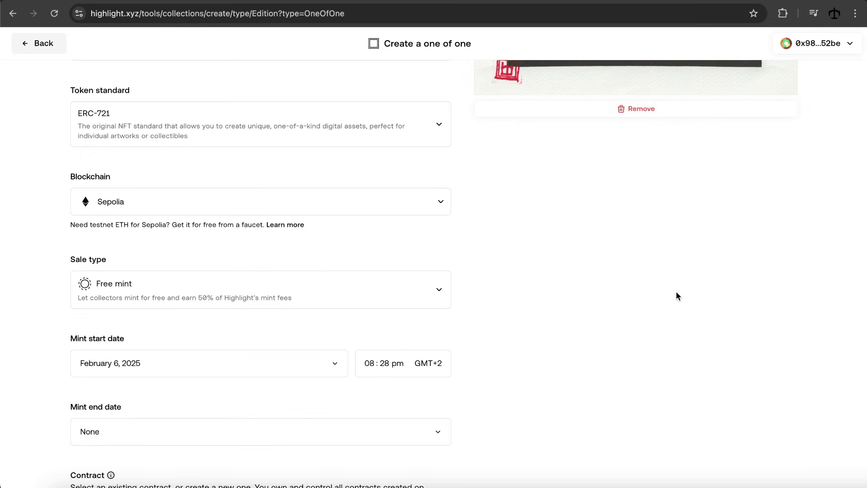
pyautogui.click(334, 200)
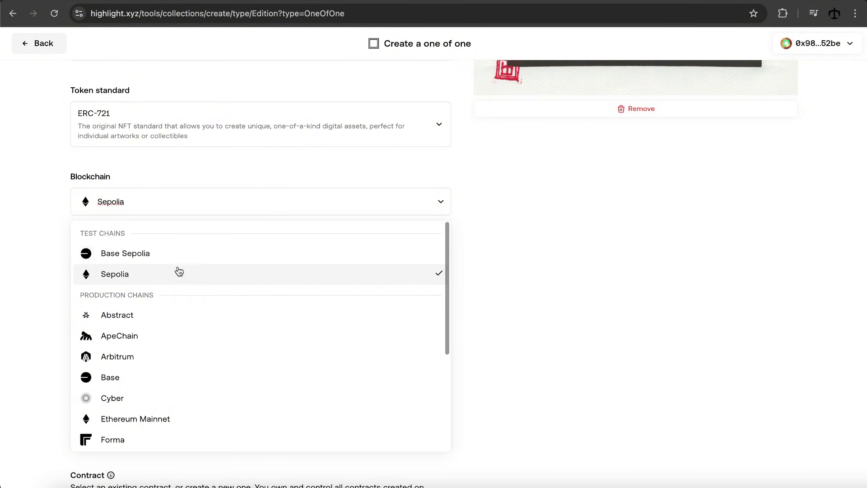
pyautogui.scroll(-1, 193, 302)
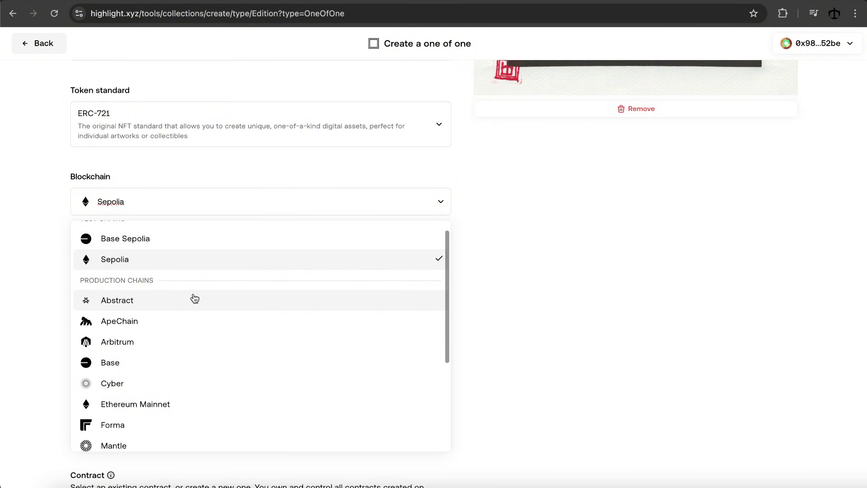
pyautogui.scroll(1, 212, 291)
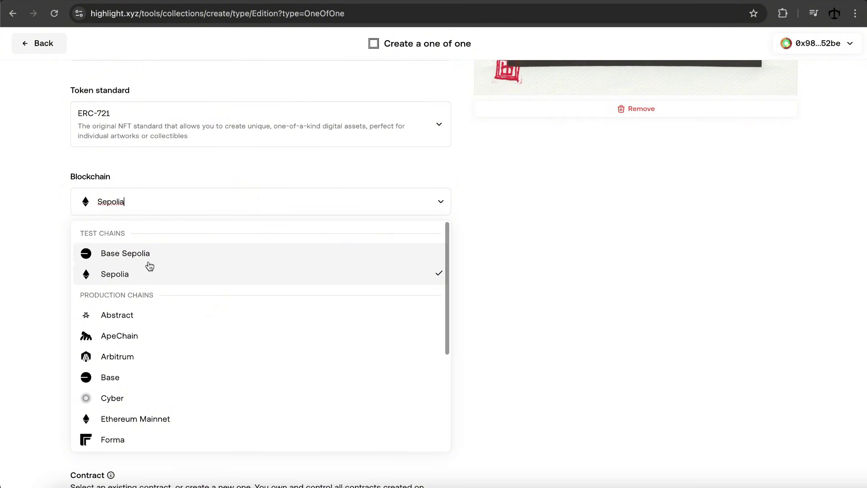
pyautogui.scroll(-1, 175, 321)
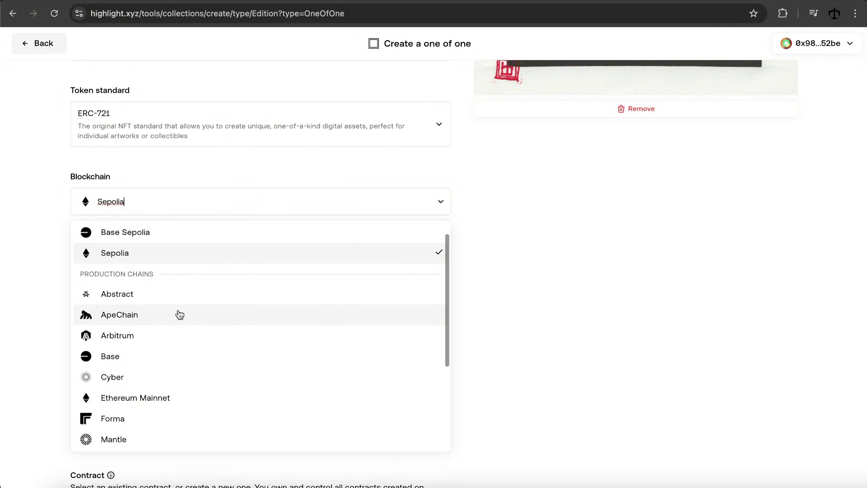
pyautogui.scroll(-3, 180, 315)
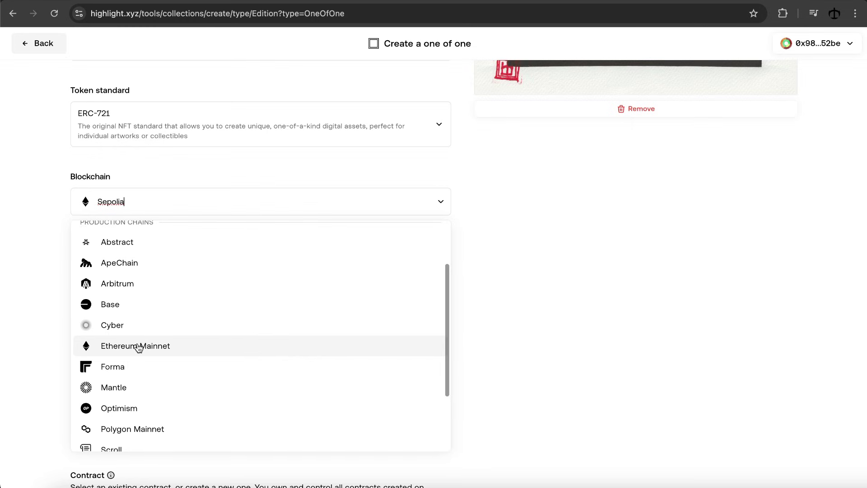
pyautogui.scroll(-4, 136, 356)
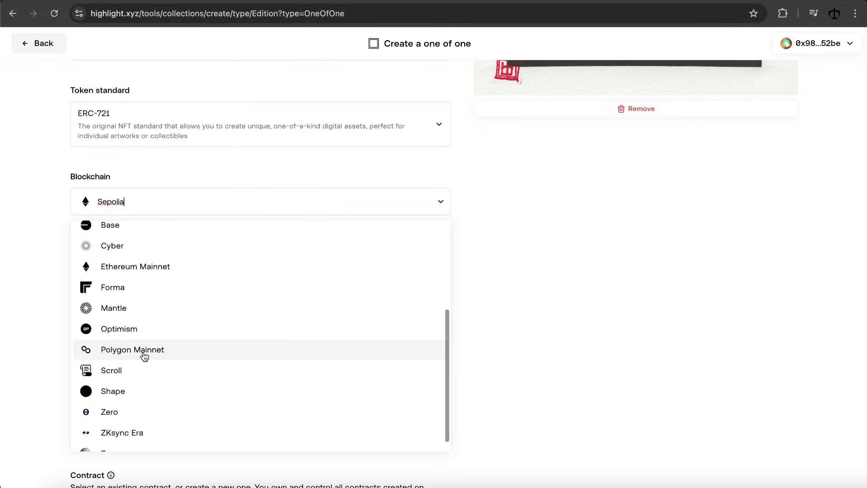
pyautogui.scroll(-1, 143, 356)
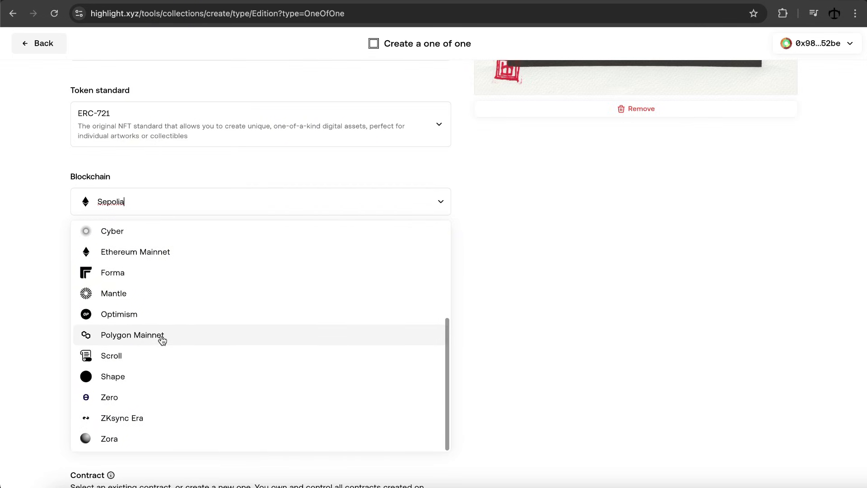
pyautogui.click(161, 340)
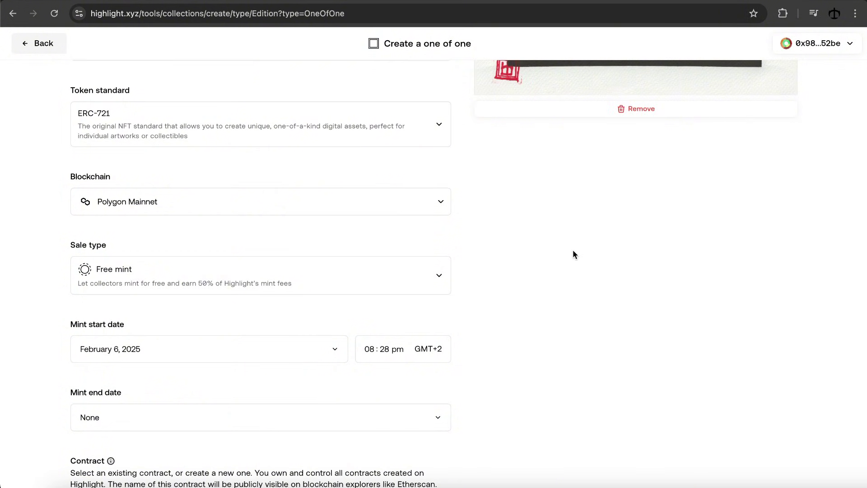
# Recheck the blockchain options, including Ethereum Mainnet, and keep the Polygon Mainnet selection.
pyautogui.scroll(-2, 562, 256)
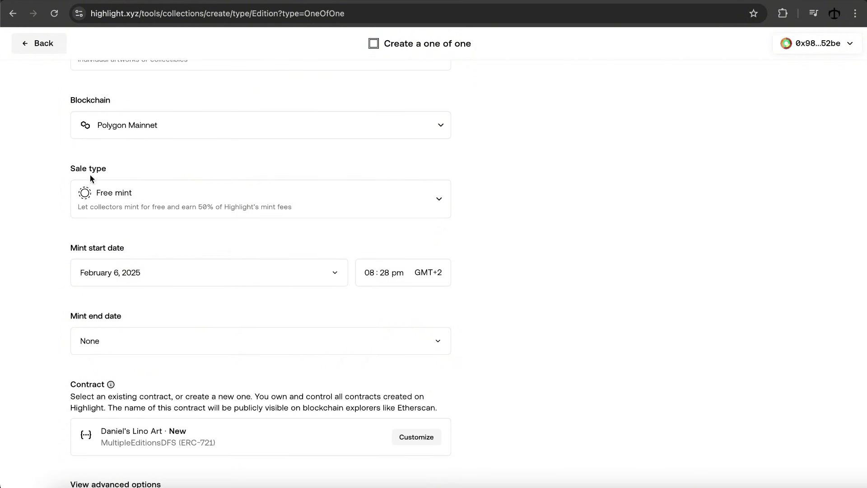
pyautogui.click(147, 124)
pyautogui.scroll(-3, 140, 280)
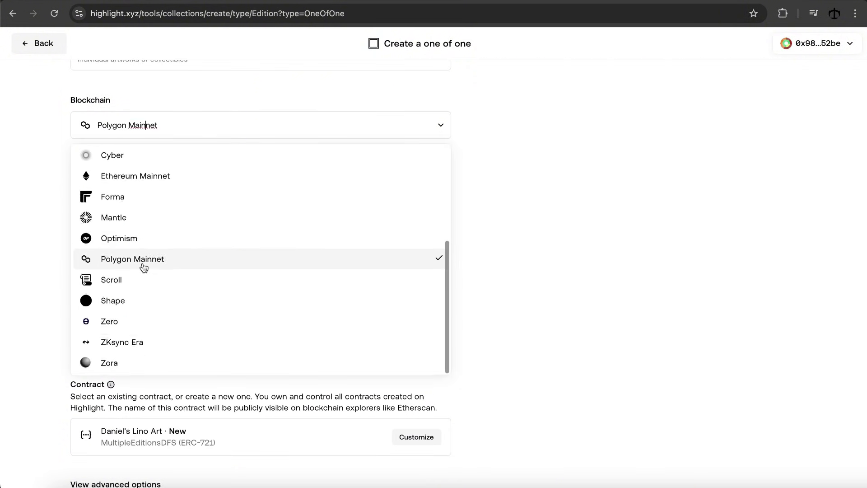
pyautogui.scroll(3, 142, 266)
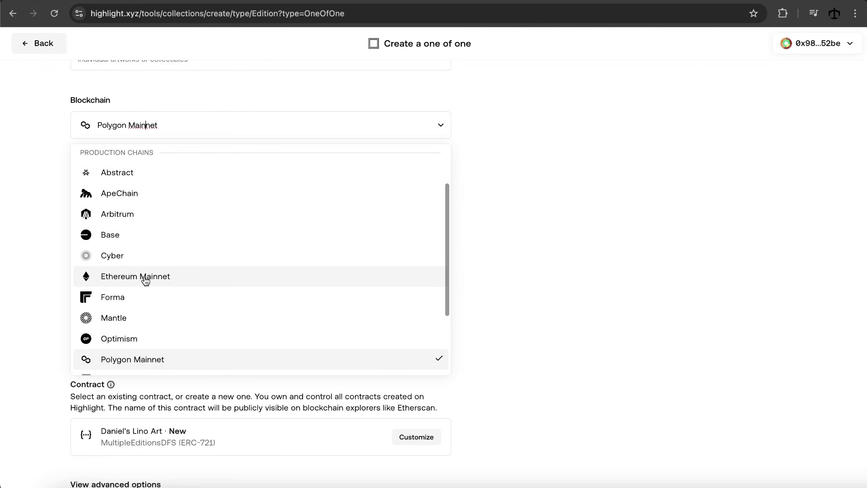
pyautogui.click(61, 213)
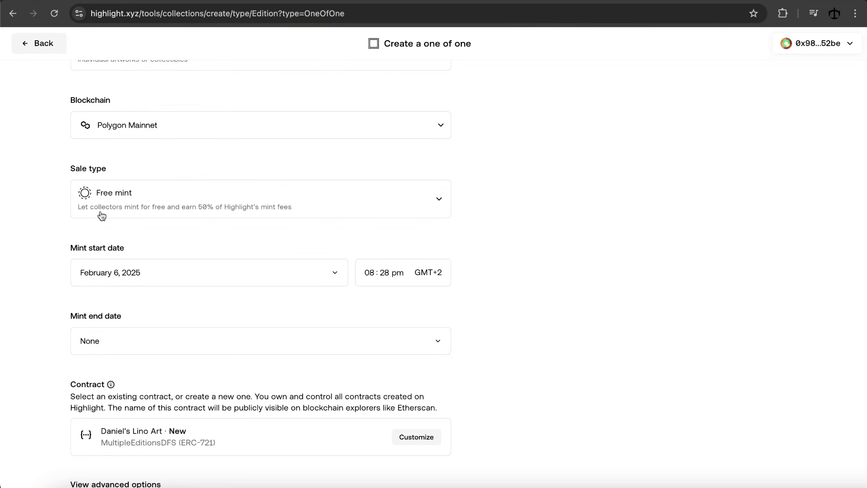
# Examine the available sale types, from free mint and fixed price to English and Dutch auctions, keeping the free mint.
pyautogui.scroll(-2, 77, 167)
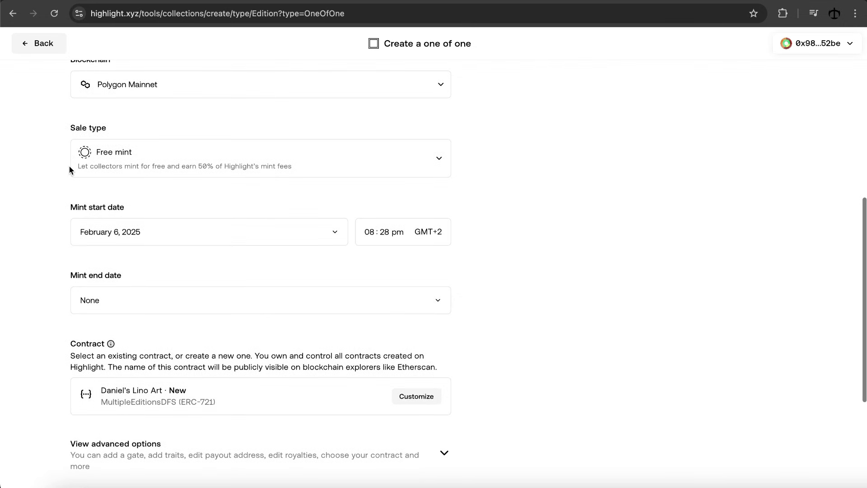
pyautogui.click(160, 150)
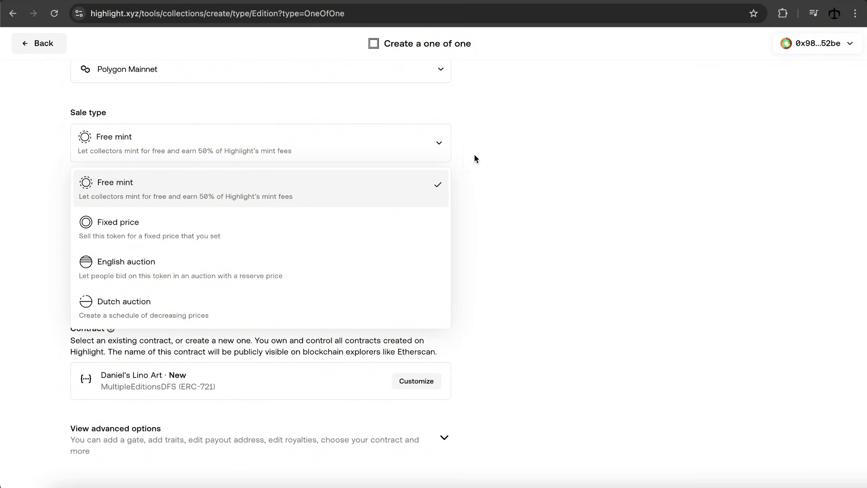
pyautogui.scroll(-1, 474, 158)
pyautogui.scroll(-1, 480, 160)
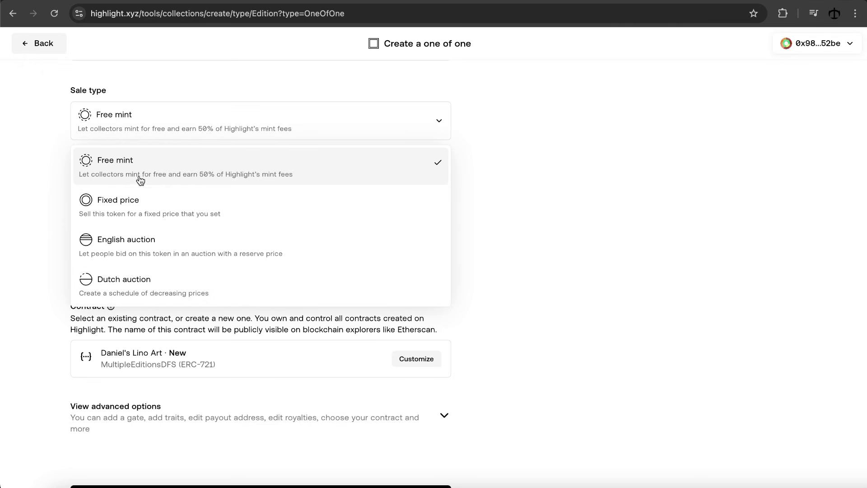
pyautogui.click(556, 200)
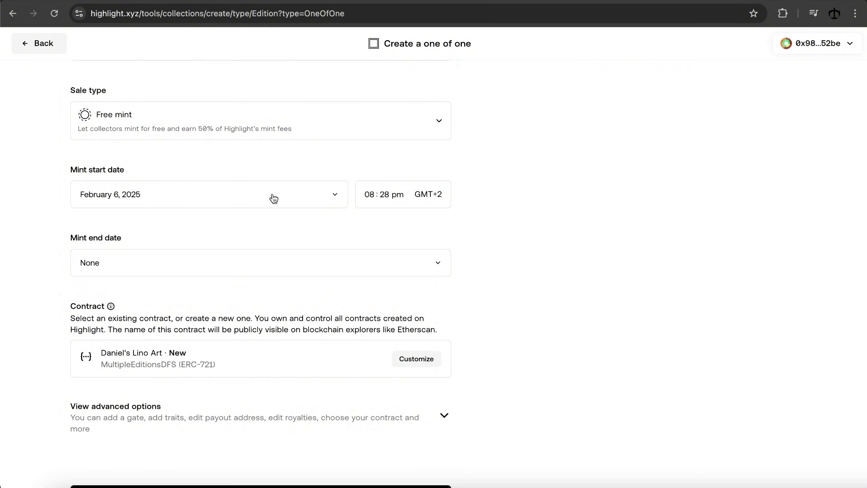
# Set the mint start time to 10:00 am, keeping February 6, 2025 as the start date.
pyautogui.click(371, 194)
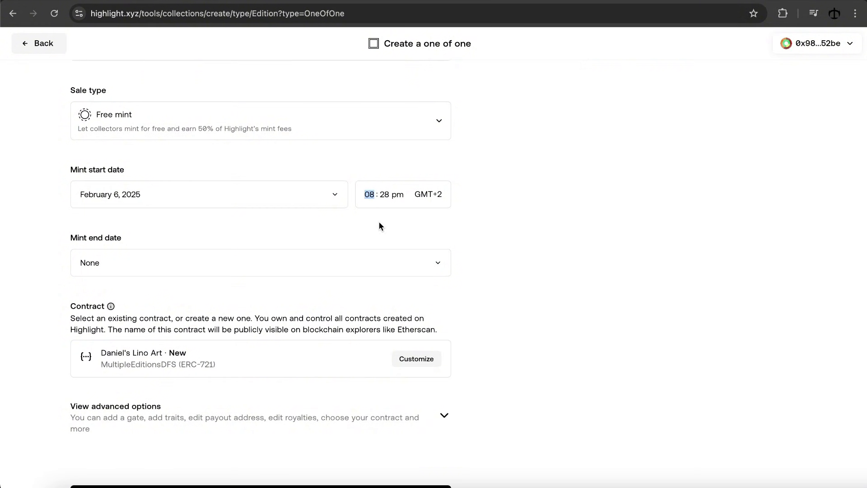
pyautogui.click(422, 195)
pyautogui.click(370, 198)
pyautogui.write('10 : 00 a')
pyautogui.click(197, 200)
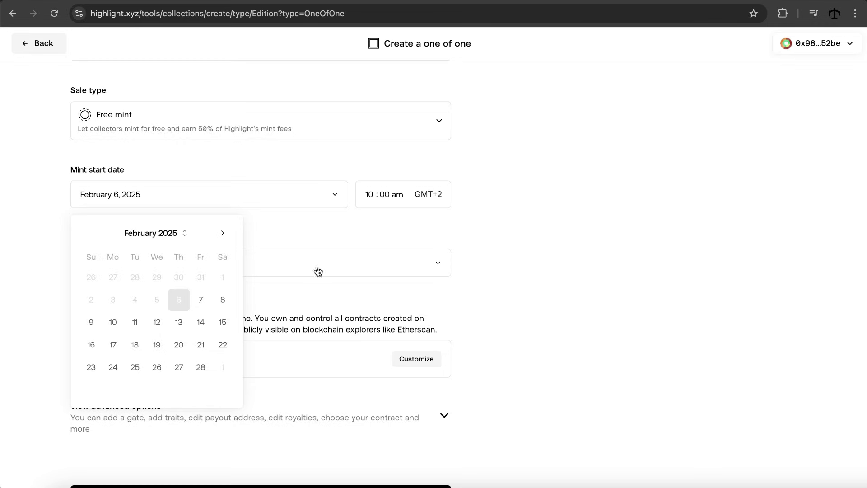
pyautogui.click(542, 244)
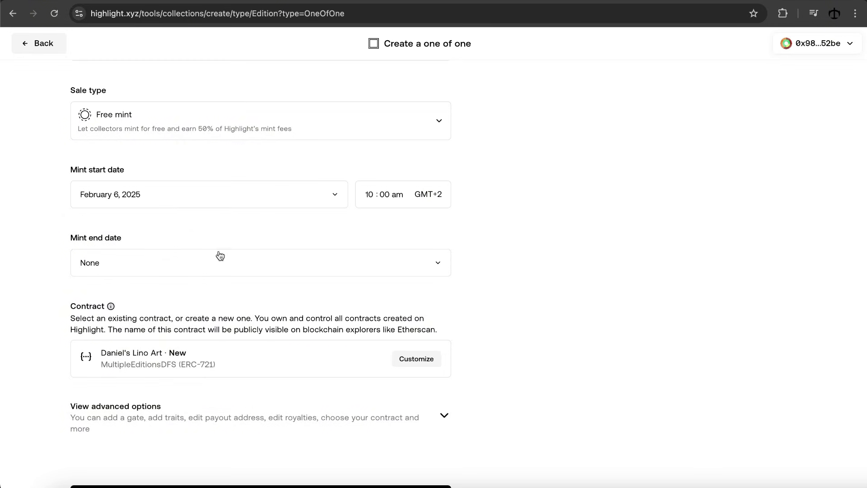
# Set the mint end date to February 14, 2025.
pyautogui.click(214, 265)
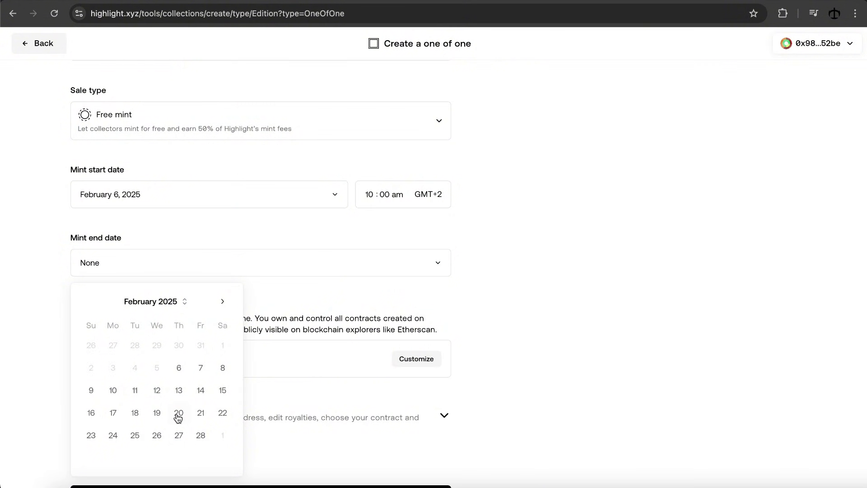
pyautogui.click(135, 414)
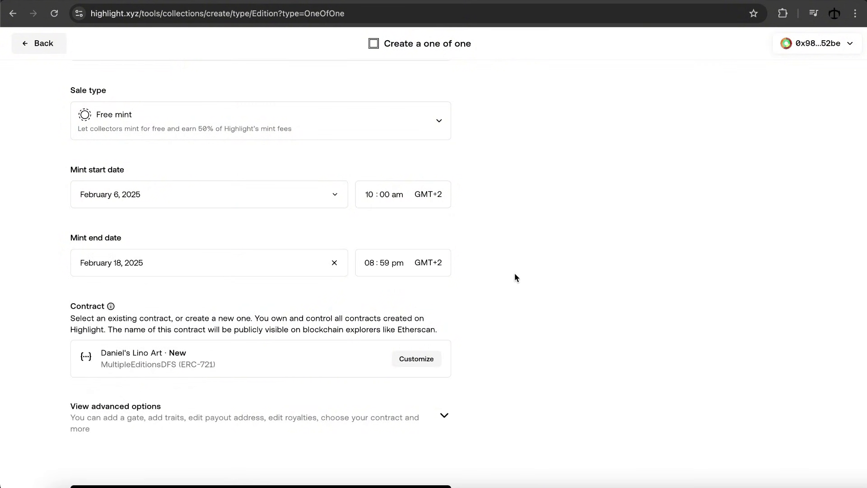
pyautogui.click(261, 258)
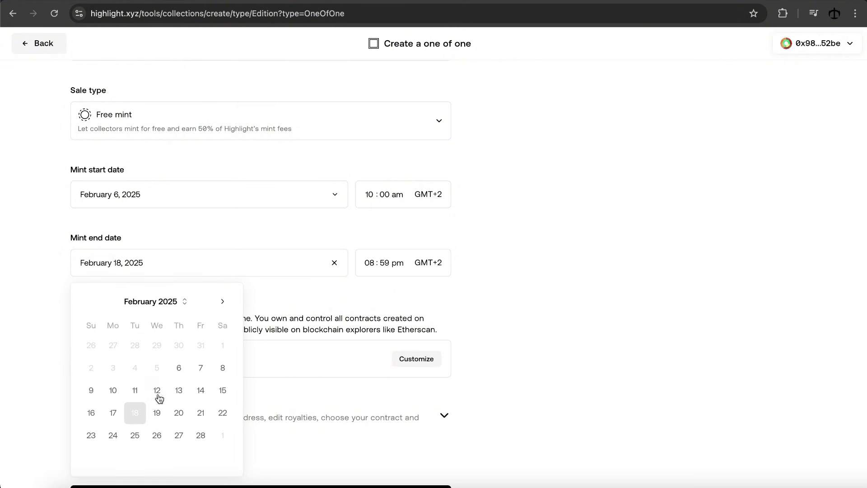
pyautogui.click(200, 391)
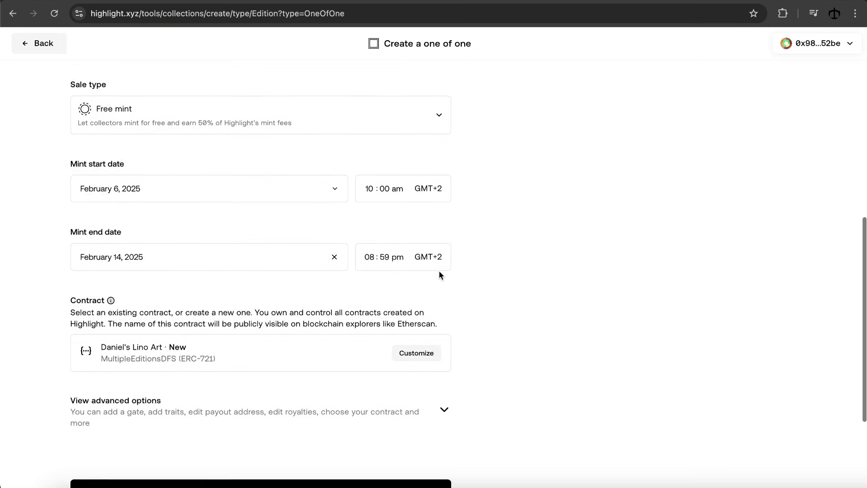
# Expand the advanced options and review traits, payout address, royalties, minting limits, sponsorship, gate, categories, tags and transferability.
pyautogui.scroll(-3, 438, 273)
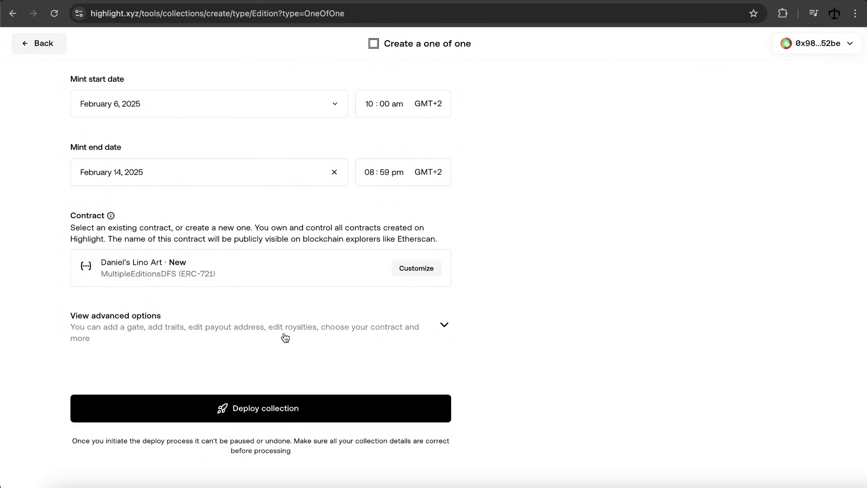
pyautogui.click(445, 327)
pyautogui.scroll(-6, 558, 292)
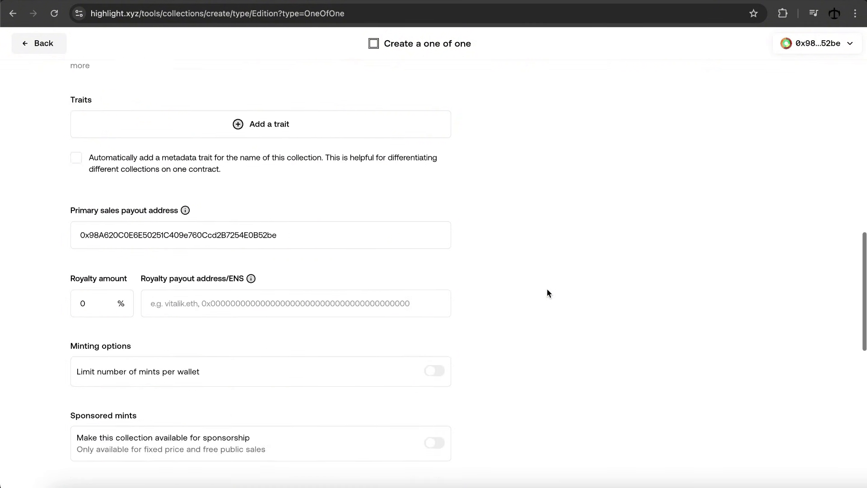
pyautogui.scroll(1, 476, 256)
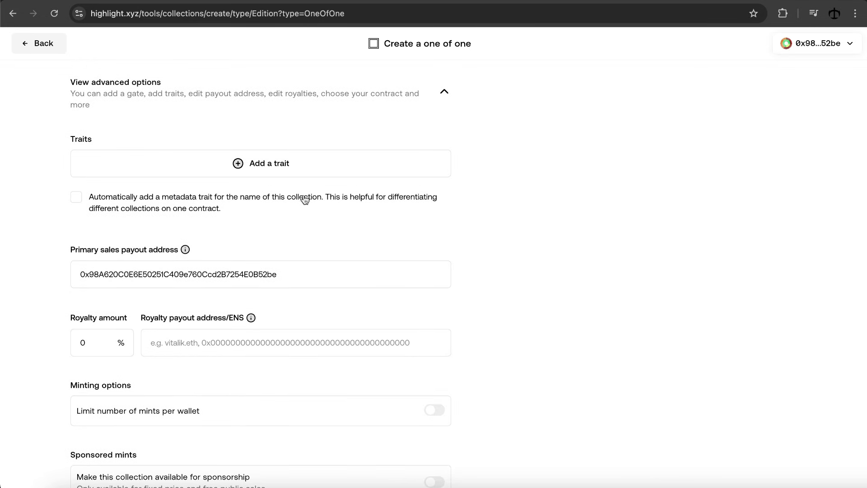
pyautogui.scroll(-3, 262, 244)
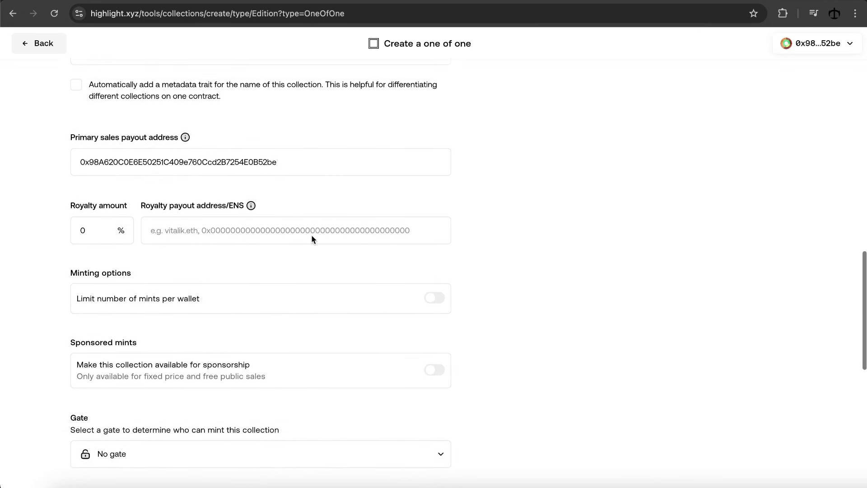
pyautogui.scroll(-3, 313, 239)
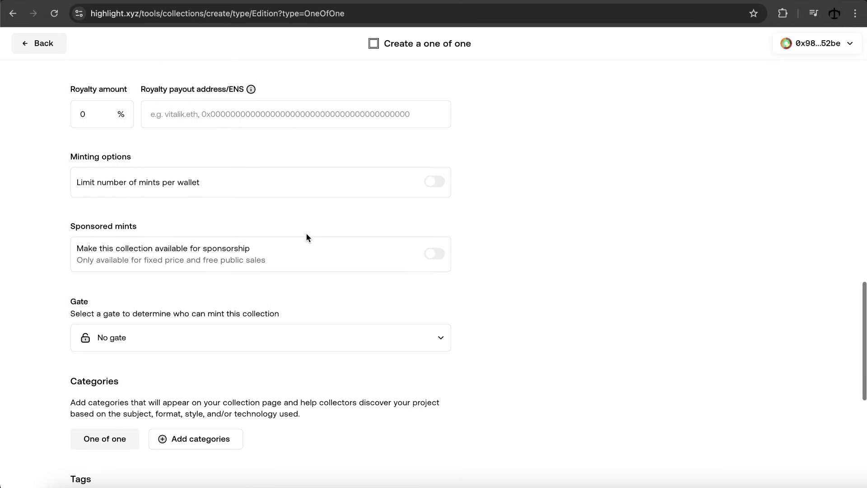
pyautogui.scroll(-3, 140, 283)
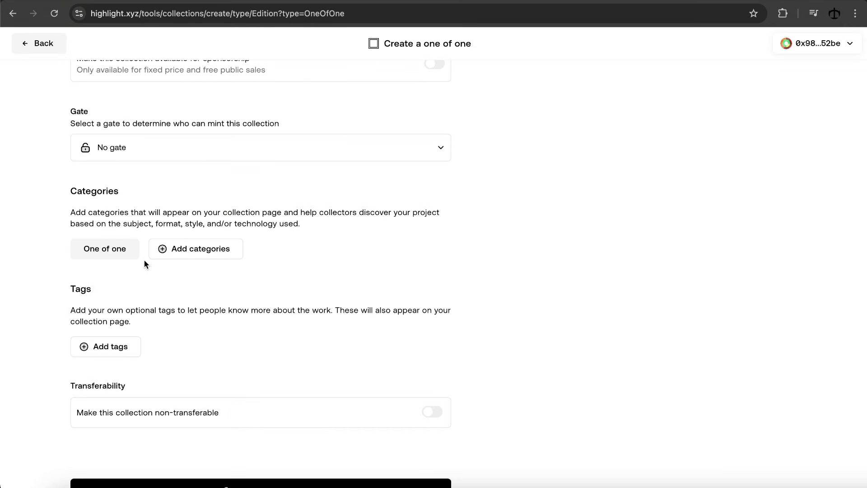
pyautogui.scroll(-1, 343, 323)
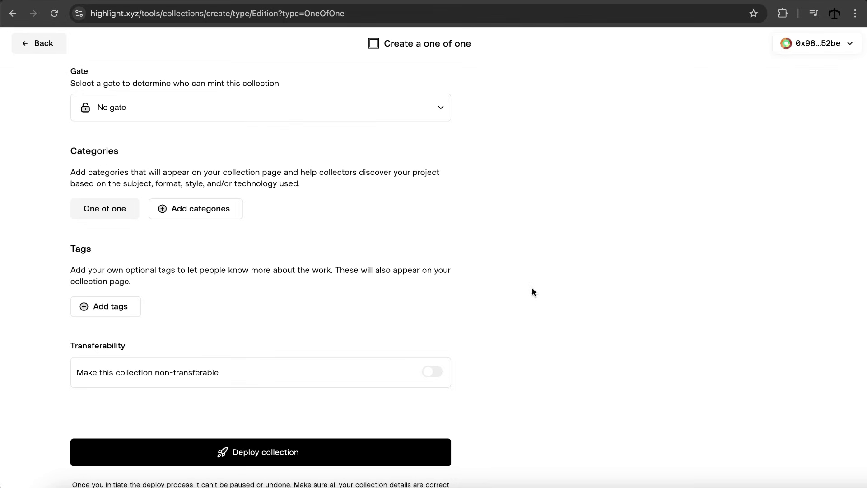
pyautogui.scroll(10, 531, 287)
pyautogui.scroll(8, 526, 290)
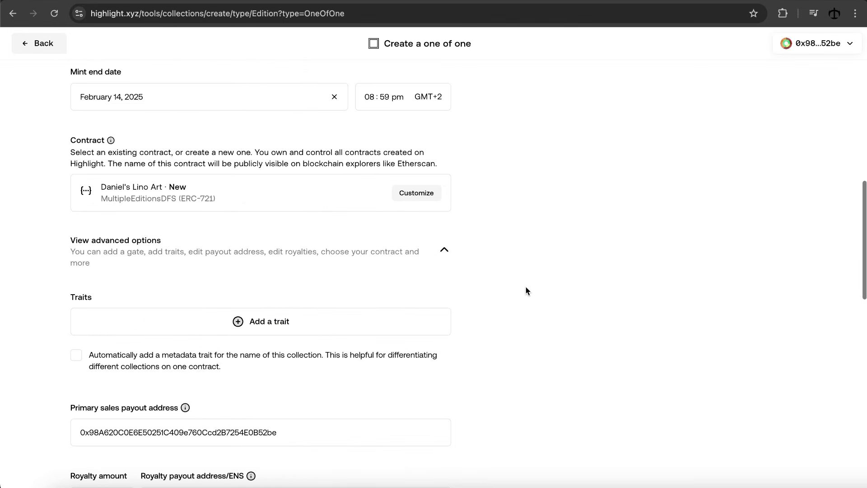
# Deploy the collection on Polygon and confirm the transaction request in the wallet.
pyautogui.scroll(-15, 525, 289)
pyautogui.scroll(-5, 524, 285)
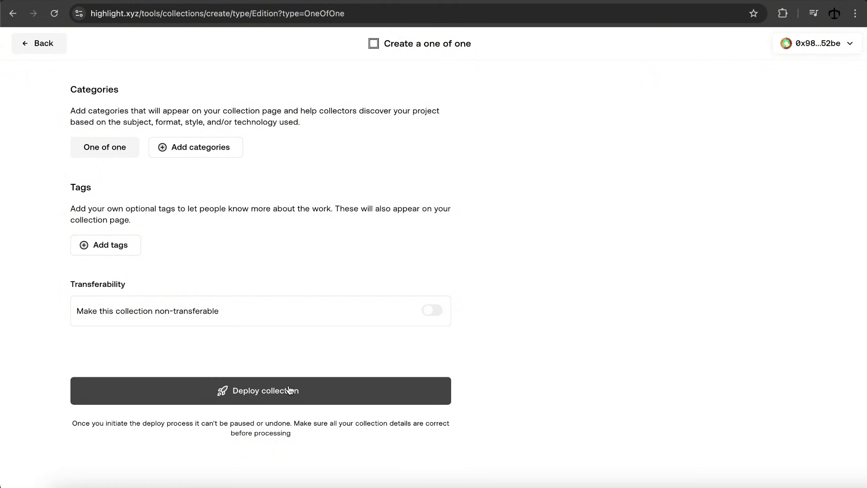
pyautogui.click(288, 392)
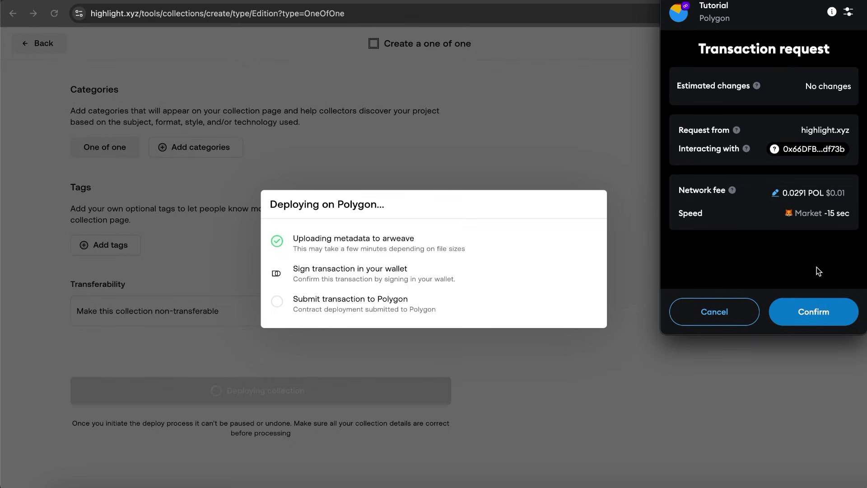
pyautogui.click(817, 323)
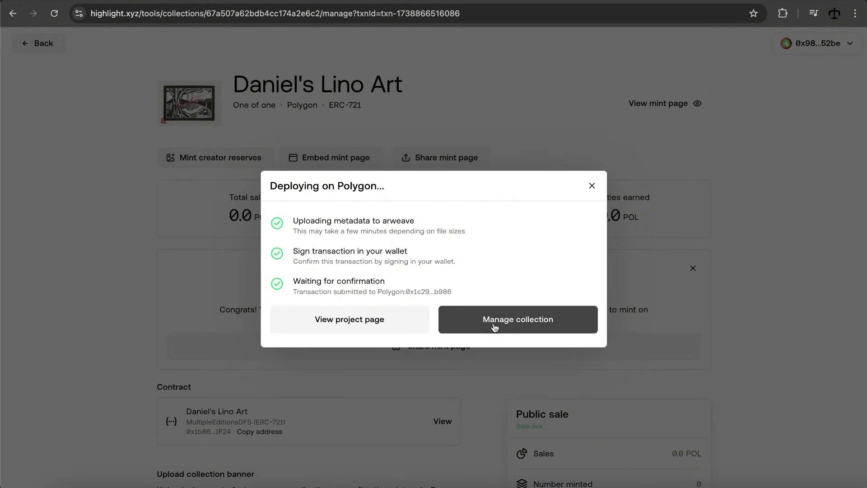
# Open the deployed collection's project page and examine its title, artwork, mint quantity and price details.
pyautogui.click(347, 326)
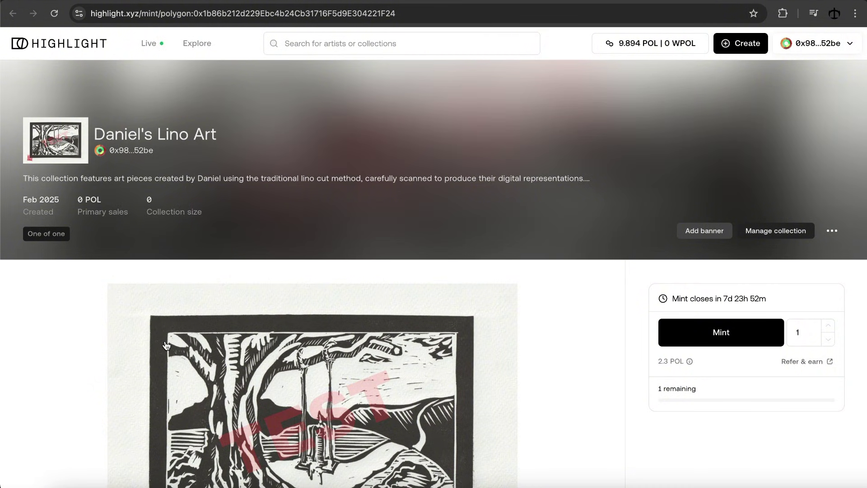
pyautogui.scroll(-4, 166, 345)
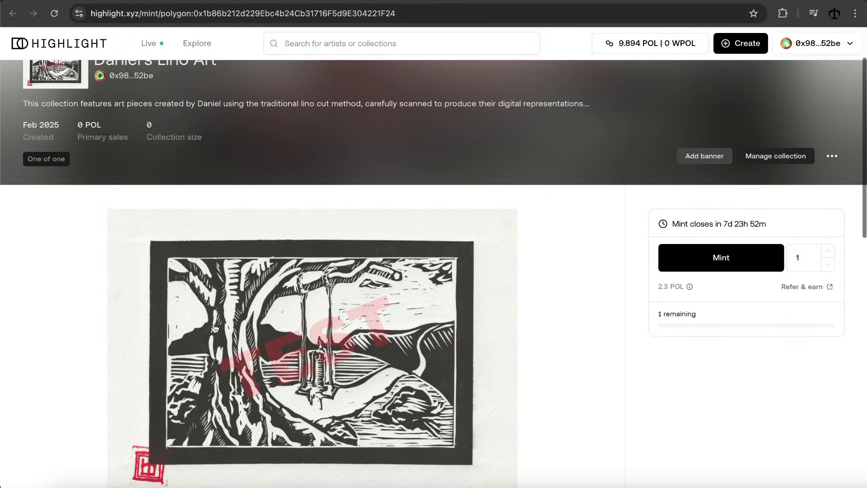
pyautogui.scroll(4, 336, 340)
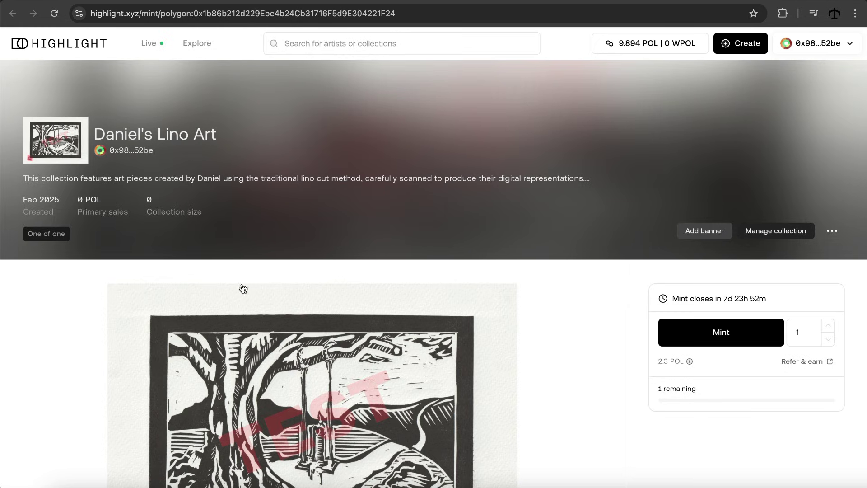
pyautogui.moveTo(95, 134); pyautogui.dragTo(223, 130)
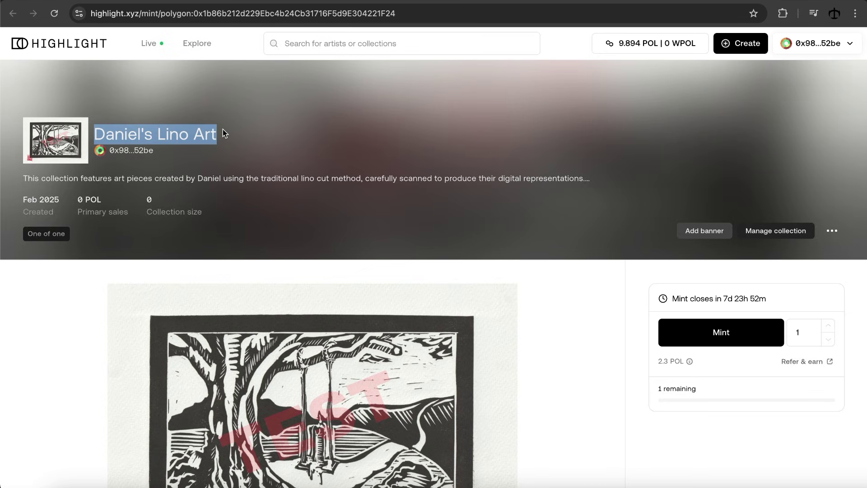
pyautogui.click(97, 334)
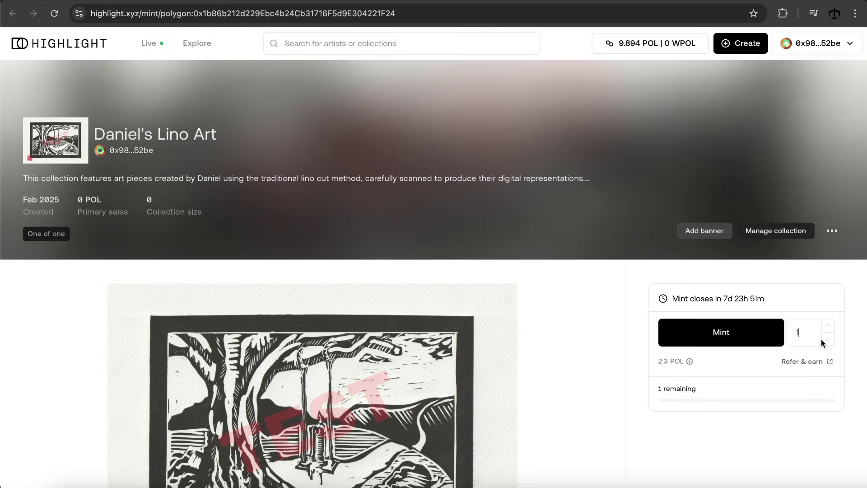
pyautogui.scroll(-1, 821, 339)
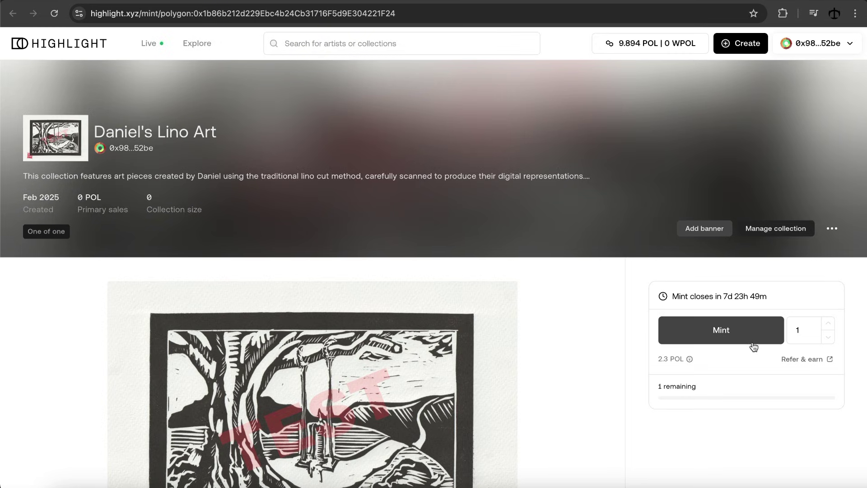
pyautogui.scroll(-1, 750, 341)
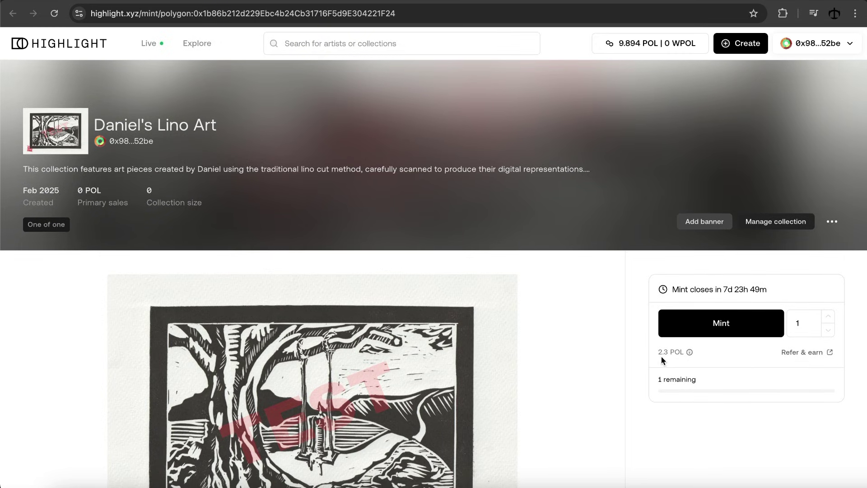
pyautogui.click(689, 354)
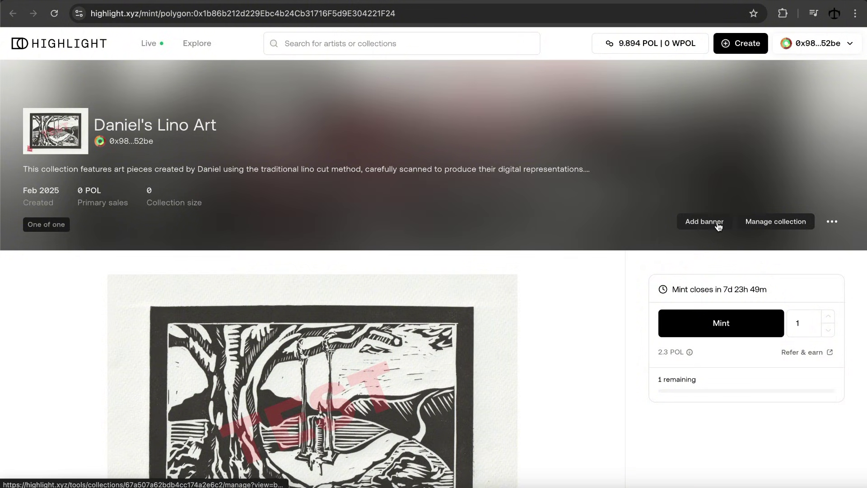
# Open the collection's management page and review its sales totals, contract, banner upload and public sale details.
pyautogui.click(783, 222)
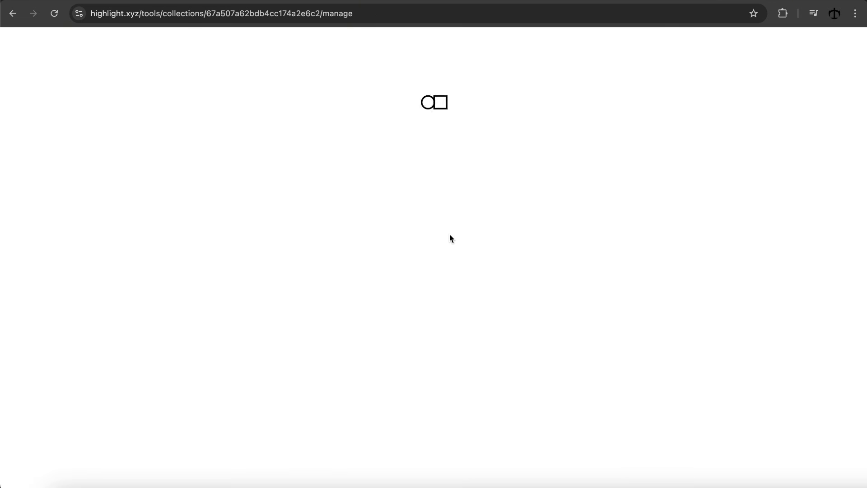
pyautogui.scroll(-4, 369, 259)
pyautogui.scroll(4, 370, 259)
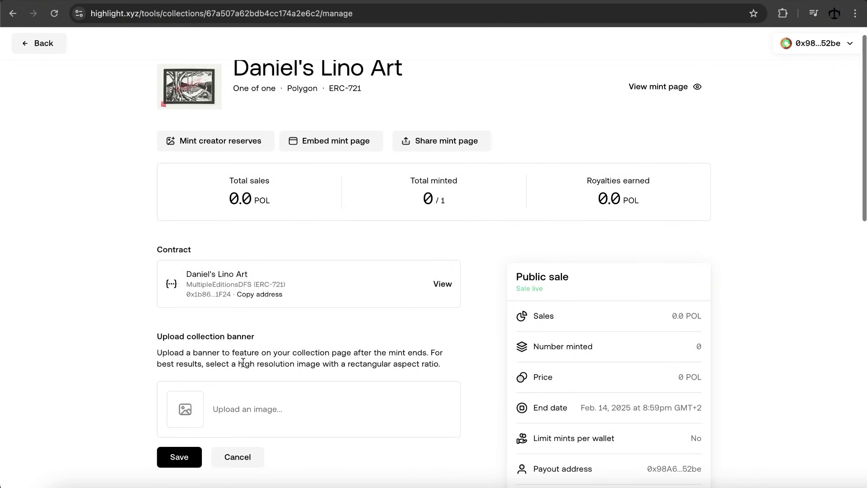
pyautogui.scroll(-3, 479, 334)
pyautogui.scroll(-2, 572, 251)
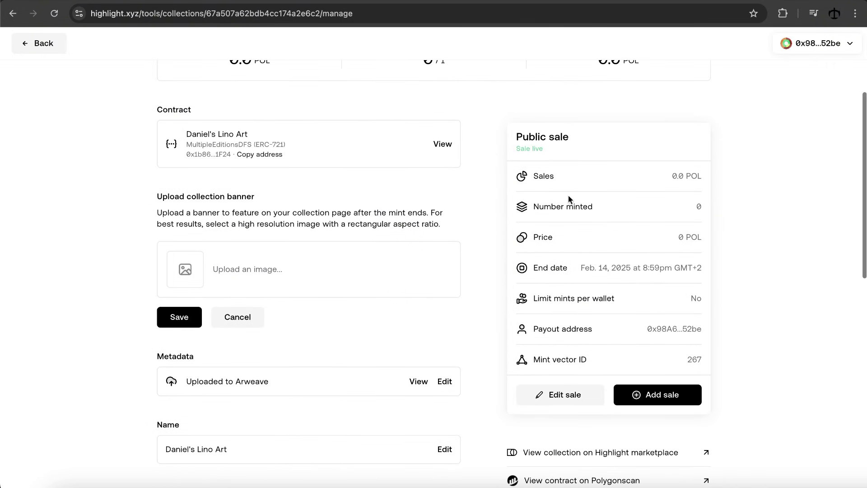
# Open the public sale for editing, review its sale type, mint dates and payout address, and close it without saving.
pyautogui.click(558, 400)
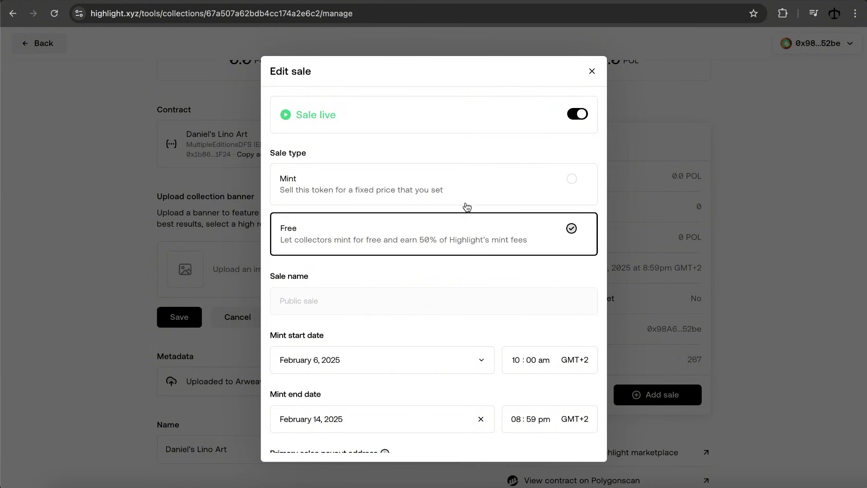
pyautogui.scroll(-3, 465, 205)
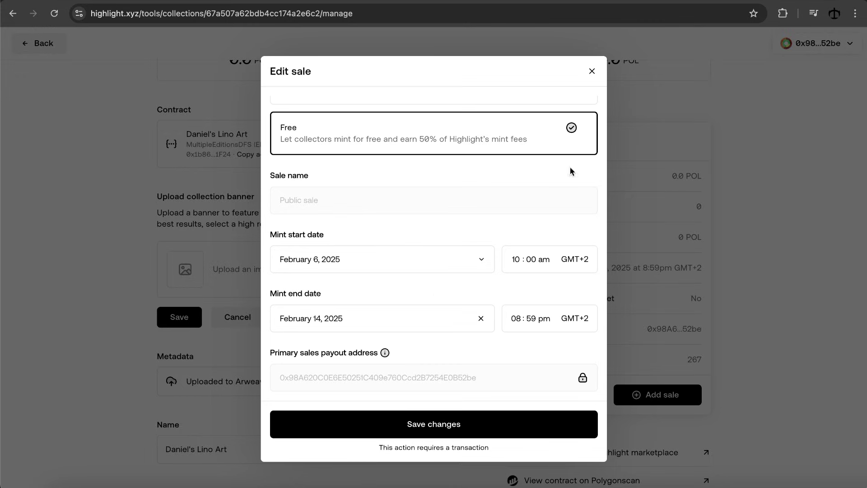
pyautogui.scroll(3, 488, 221)
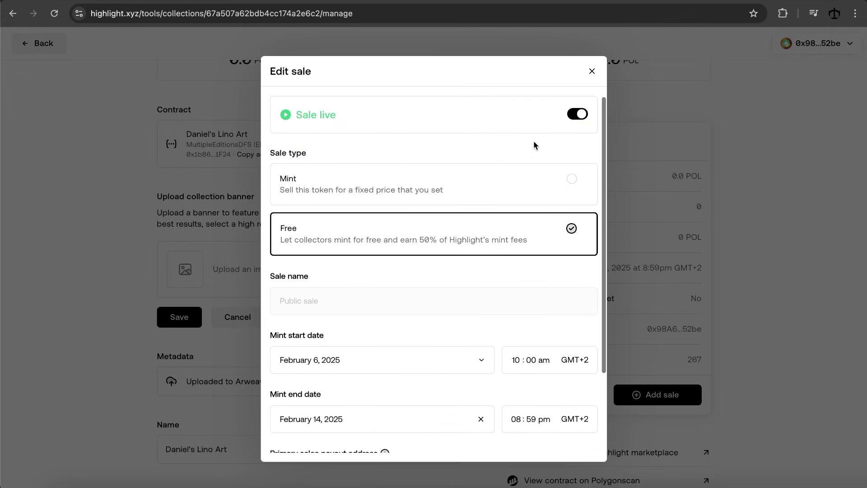
pyautogui.click(588, 72)
# Review the collection's metadata, name, description, payouts, royalties and additional options on the management page.
pyautogui.scroll(-4, 749, 222)
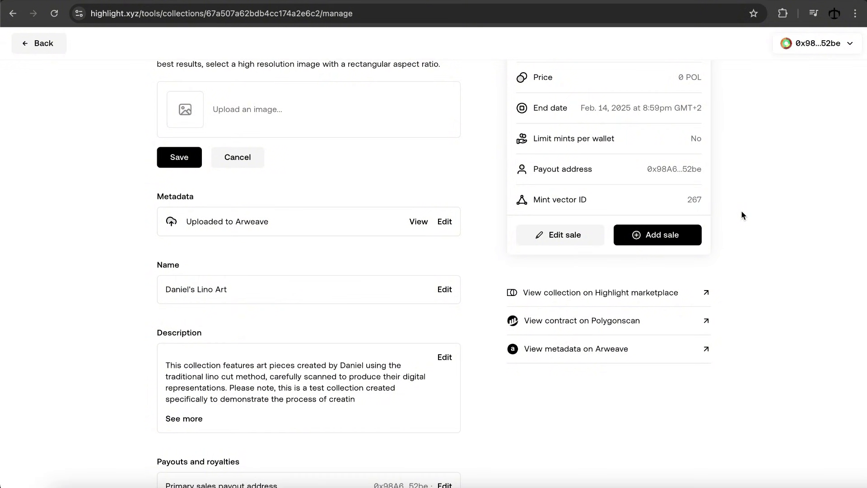
pyautogui.scroll(-4, 730, 235)
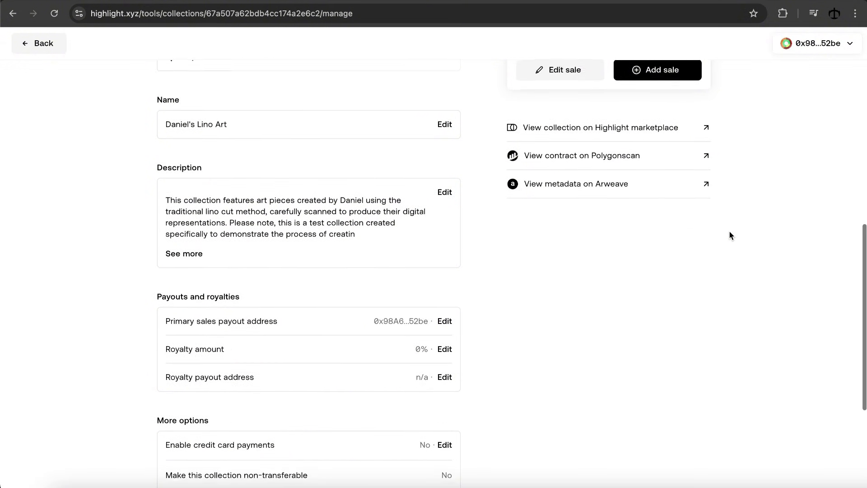
pyautogui.scroll(-5, 729, 234)
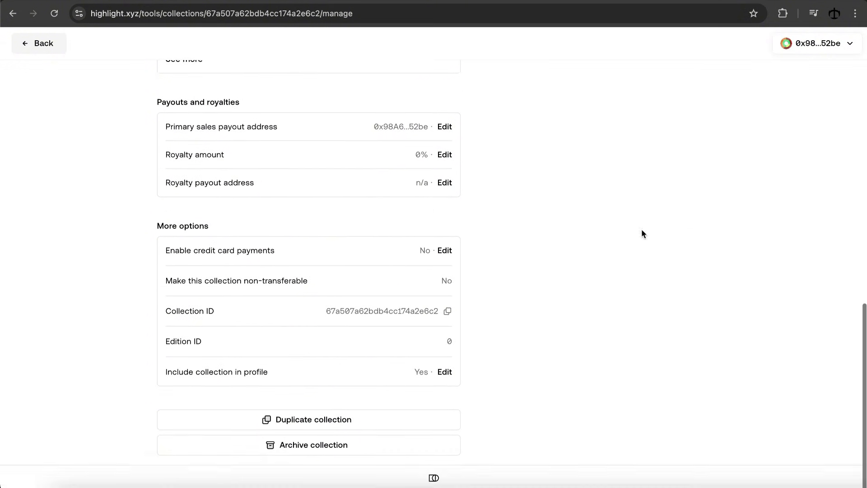
pyautogui.scroll(10, 555, 238)
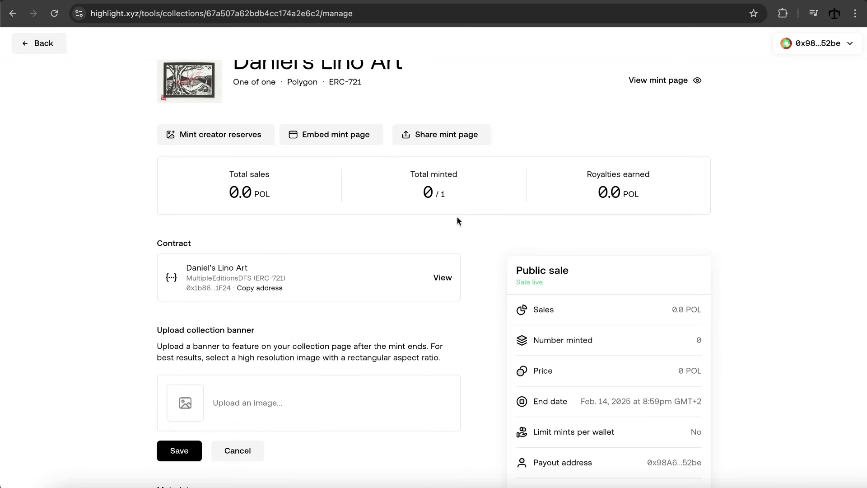
pyautogui.scroll(1, 457, 221)
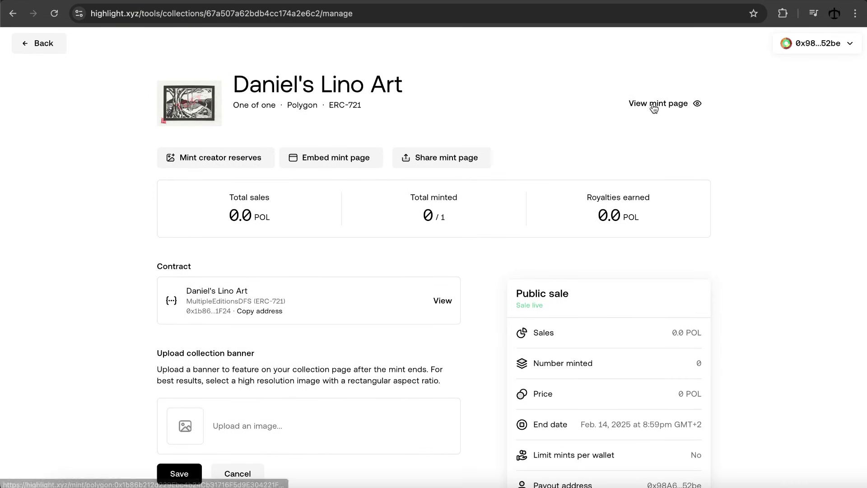
# Mint 1 token from the collection's mint page and decline the e-mail updates subscription.
pyautogui.click(653, 105)
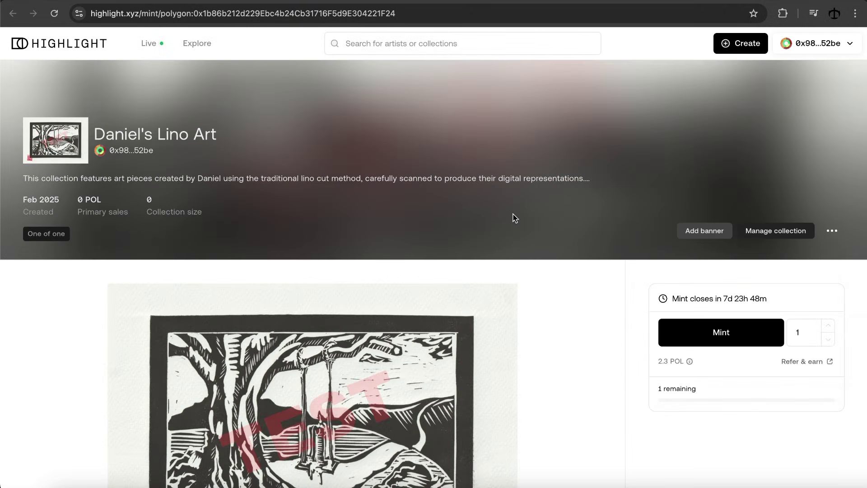
pyautogui.scroll(-3, 581, 364)
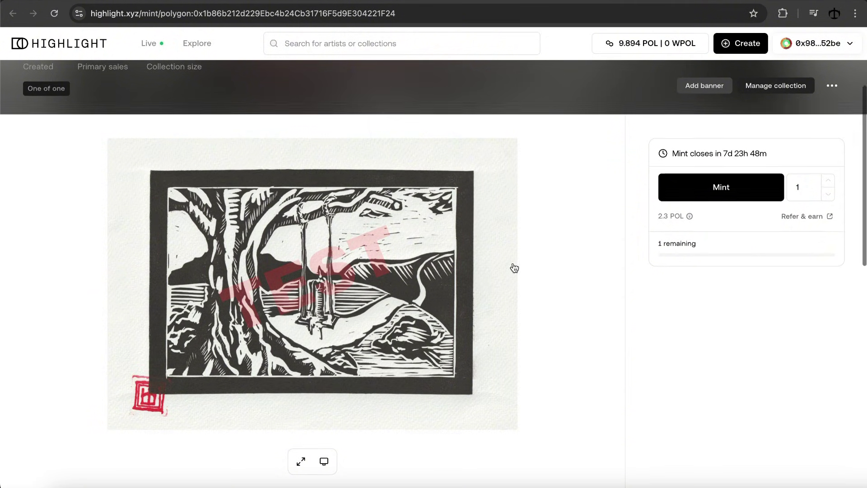
pyautogui.scroll(3, 512, 267)
pyautogui.click(720, 335)
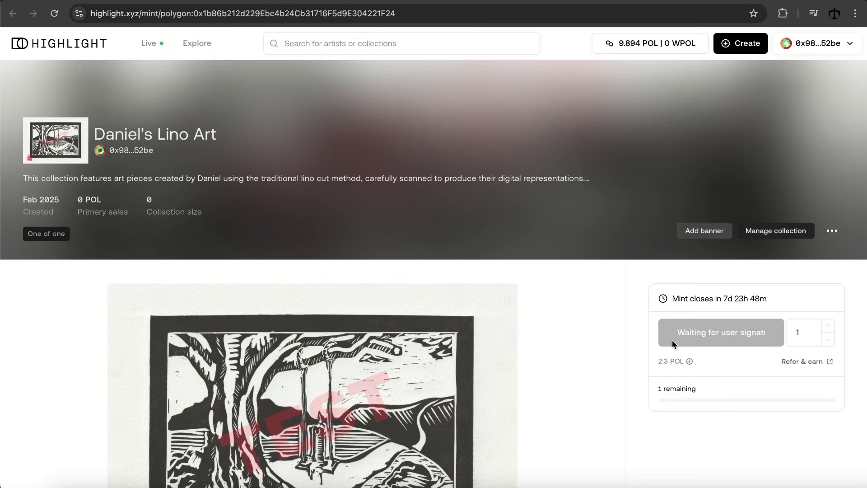
pyautogui.scroll(-2, 574, 349)
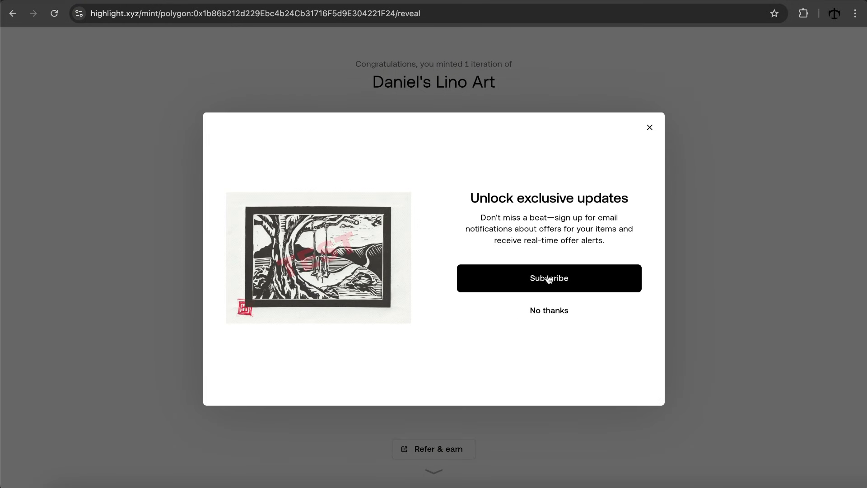
pyautogui.click(559, 312)
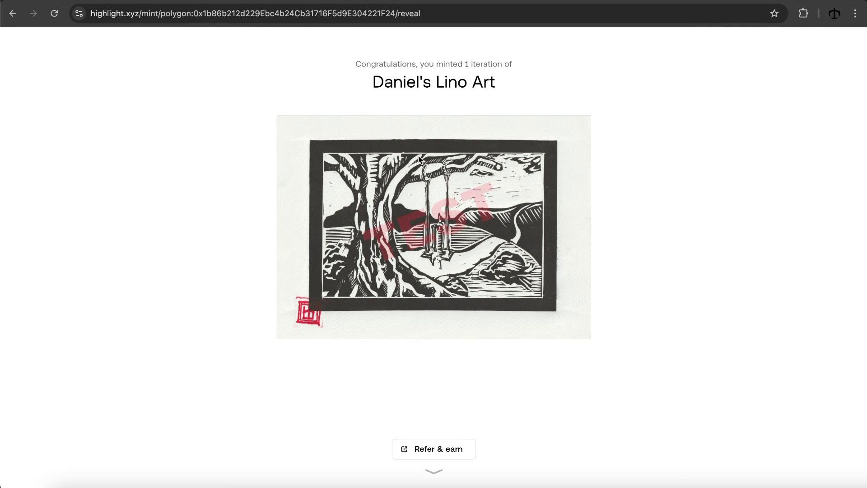
# Examine the minted token's reveal page, including the collection title, artwork, wallet balance and follow-up links.
pyautogui.tripleClick(514, 77)
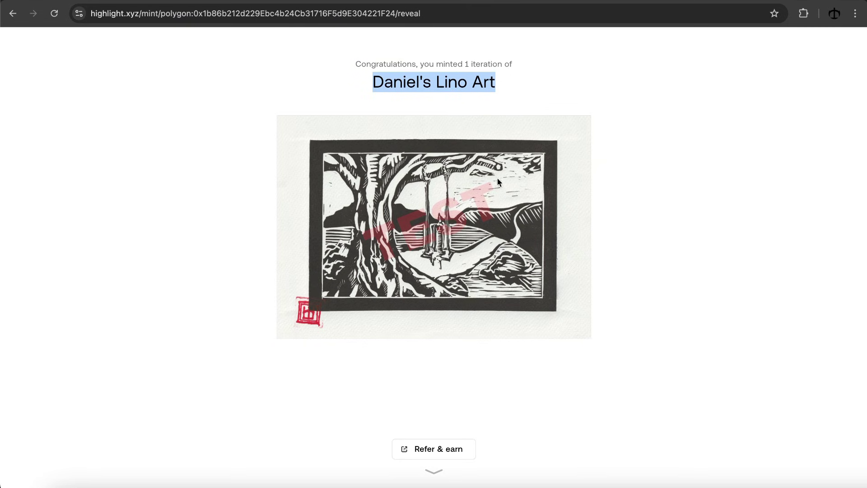
pyautogui.scroll(-3, 464, 245)
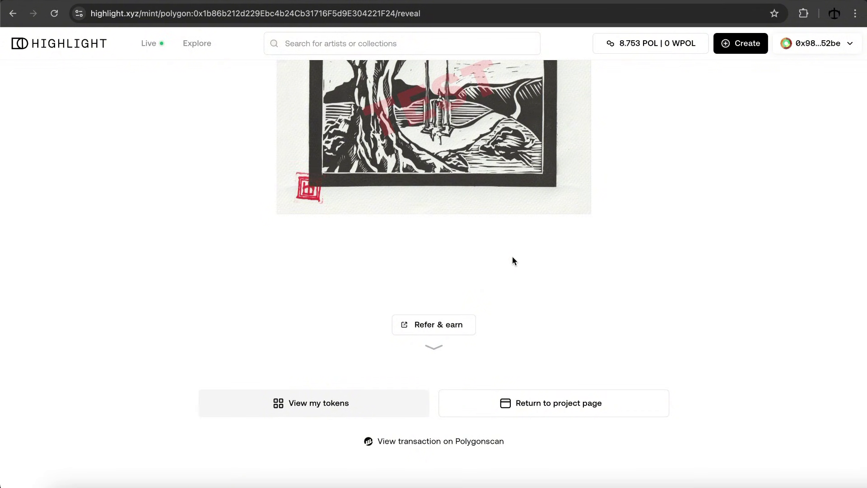
pyautogui.scroll(3, 512, 261)
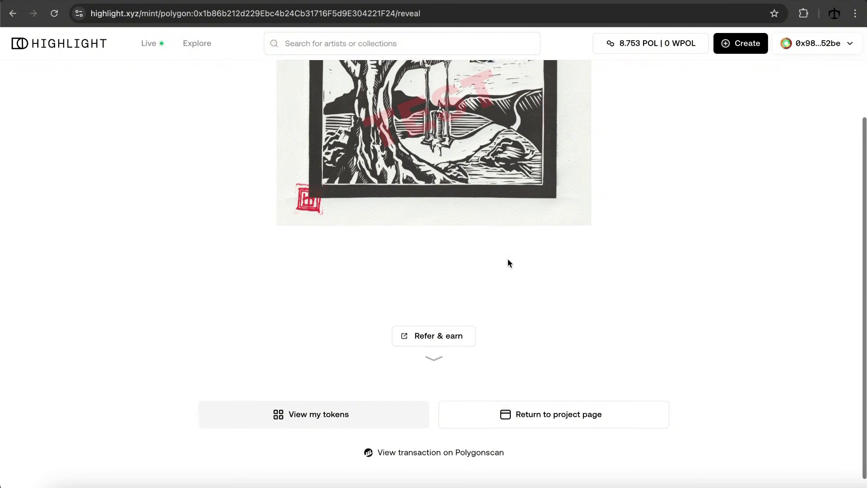
pyautogui.scroll(1, 524, 216)
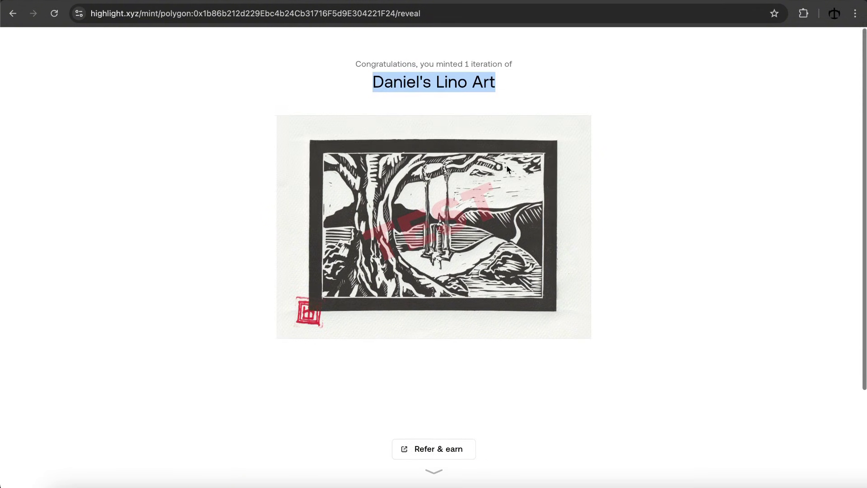
pyautogui.scroll(-2, 606, 205)
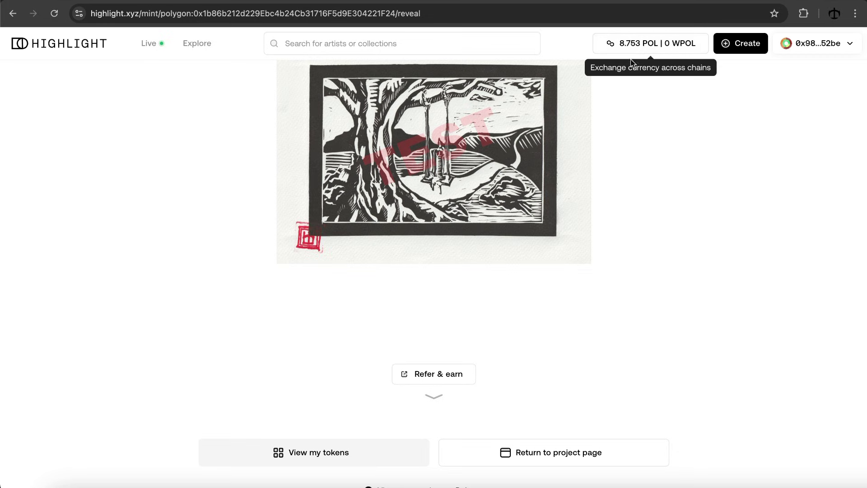
pyautogui.scroll(-1, 613, 229)
pyautogui.scroll(-1, 613, 229)
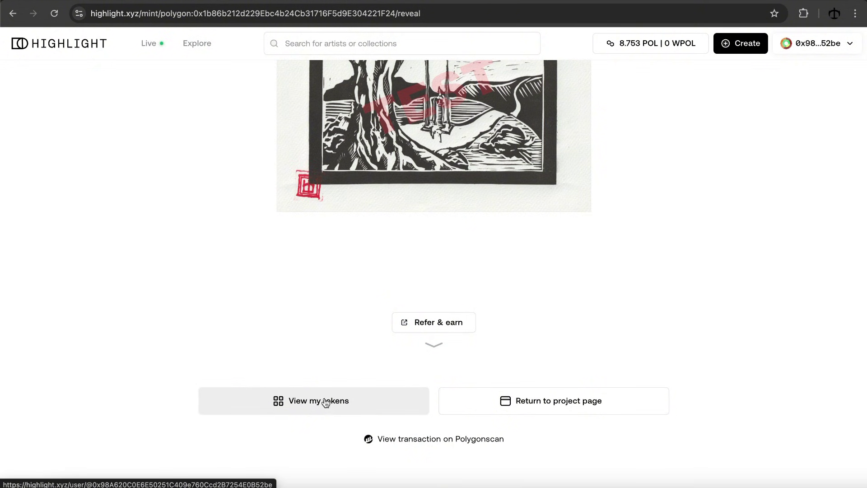
# Open the wallet's profile with its tokens and browse the created collections.
pyautogui.click(304, 409)
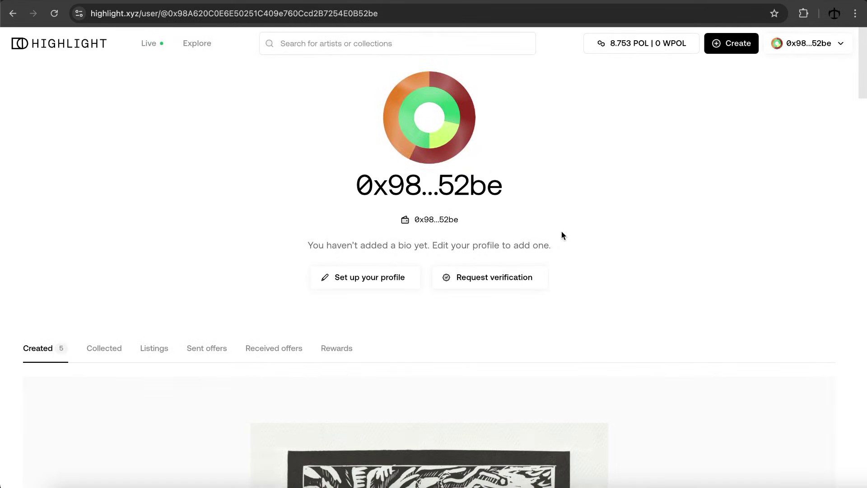
pyautogui.scroll(-7, 315, 246)
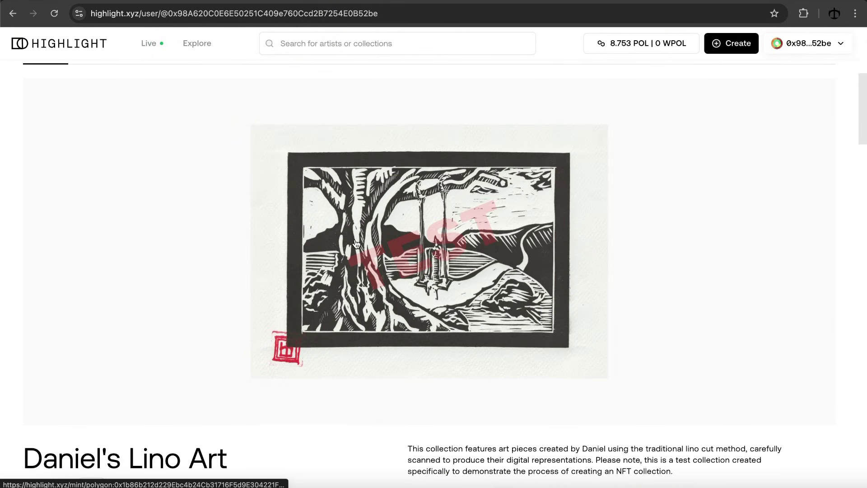
pyautogui.scroll(1, 355, 244)
pyautogui.scroll(-3, 433, 252)
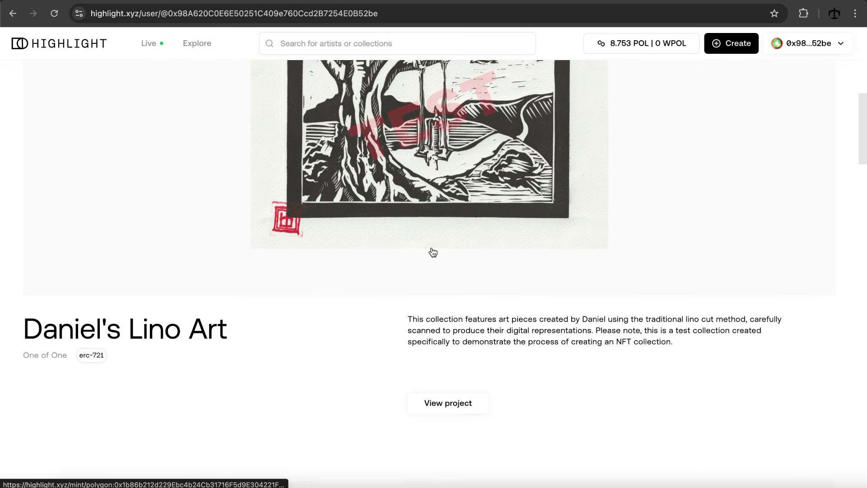
pyautogui.scroll(6, 432, 252)
pyautogui.scroll(-14, 431, 249)
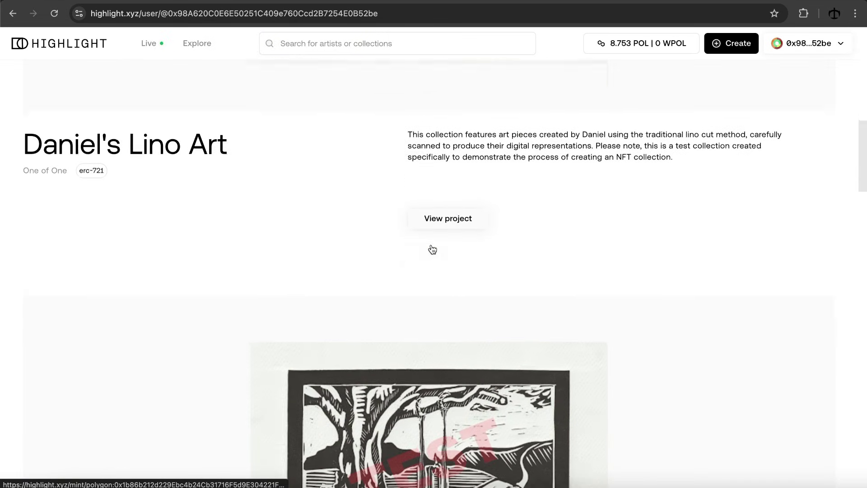
pyautogui.scroll(10, 423, 244)
pyautogui.scroll(-12, 422, 244)
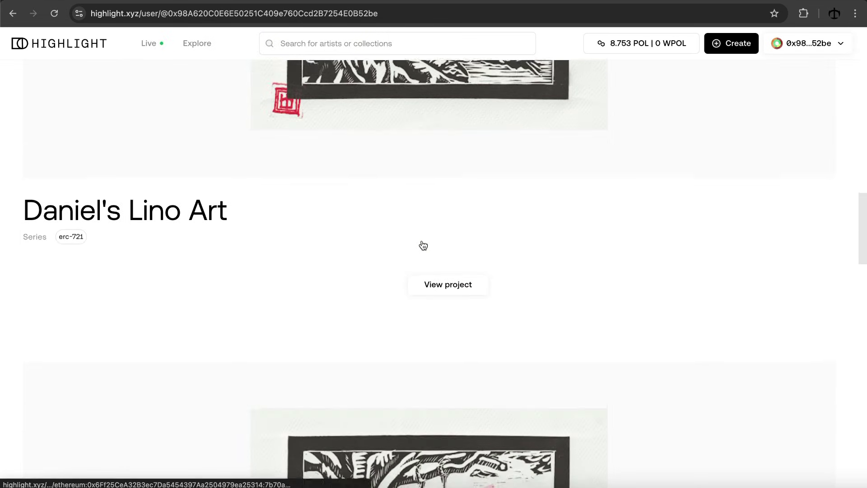
# Look through the remaining created collections on the wallet's profile, checking their artwork, titles, descriptions and token standard, and return to the profile header.
pyautogui.scroll(-14, 423, 245)
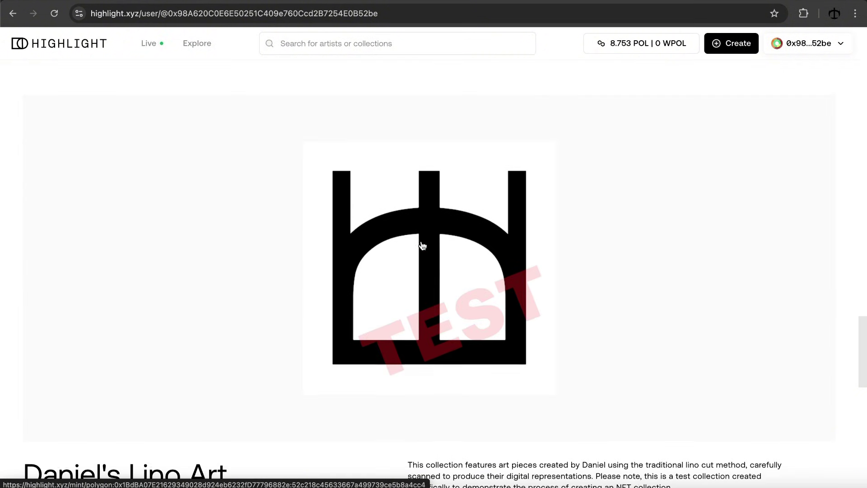
pyautogui.scroll(-12, 422, 245)
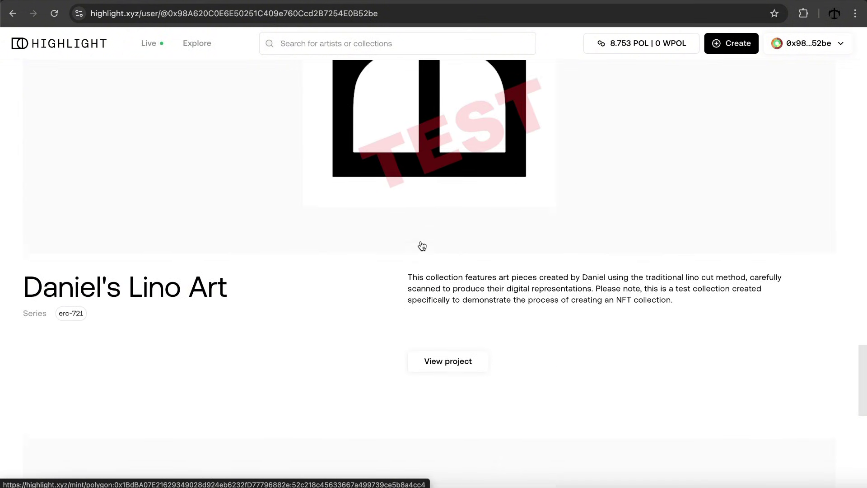
pyautogui.scroll(5, 422, 246)
pyautogui.scroll(-2, 420, 242)
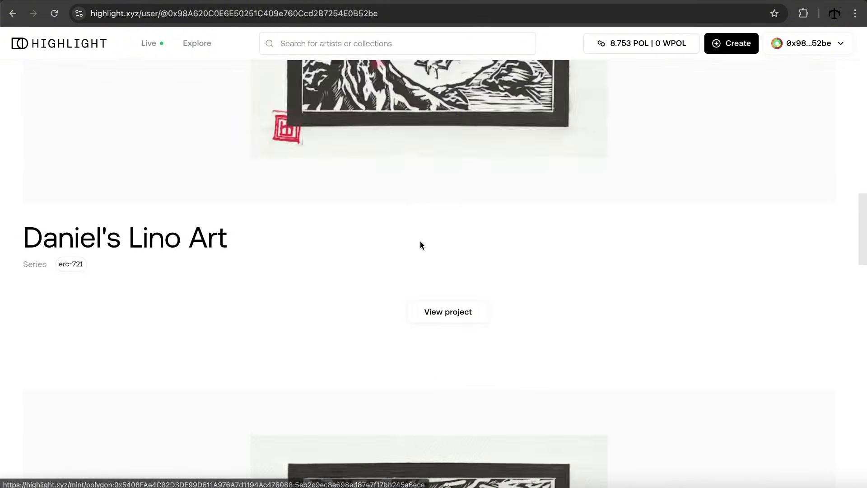
pyautogui.scroll(12, 420, 242)
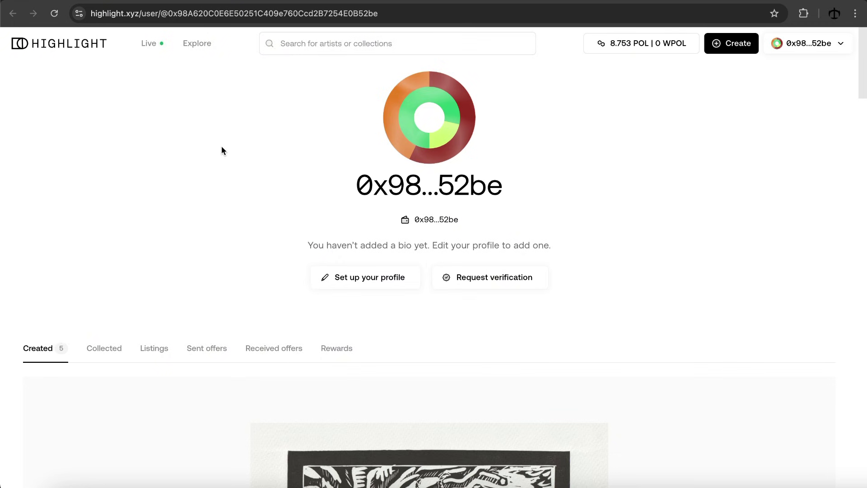
pyautogui.scroll(-3, 194, 146)
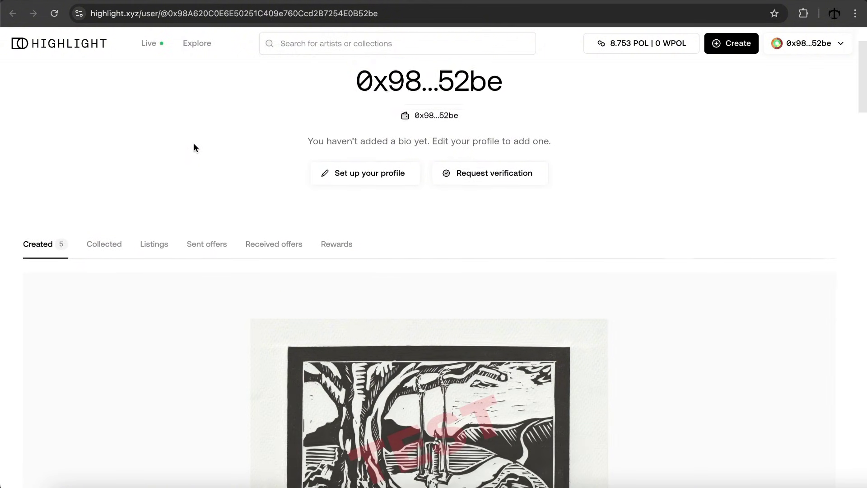
pyautogui.scroll(3, 194, 146)
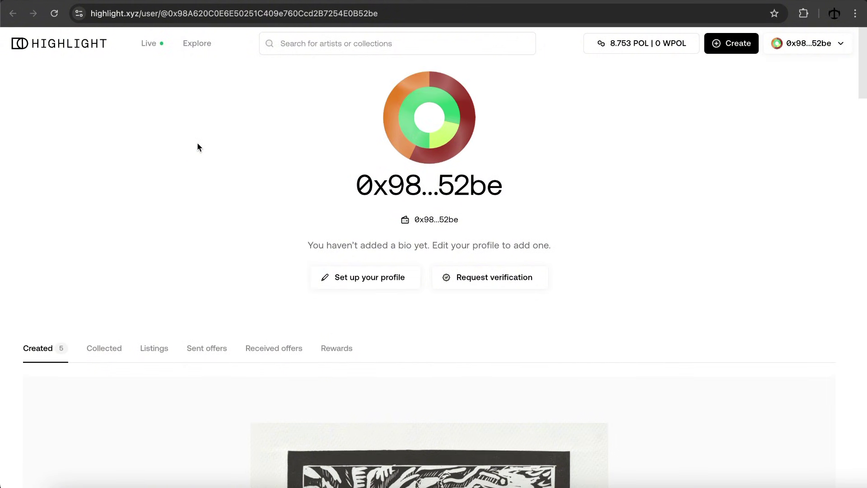